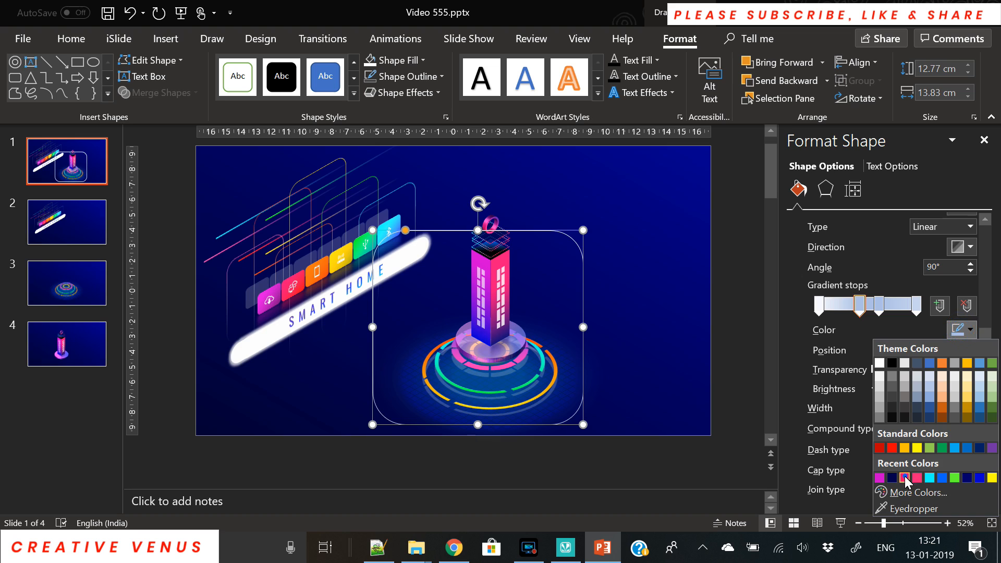
Colour the outline gradient stops pink, green and white, fading both end stops to transparent.
left_click(879, 306)
left_click(969, 329)
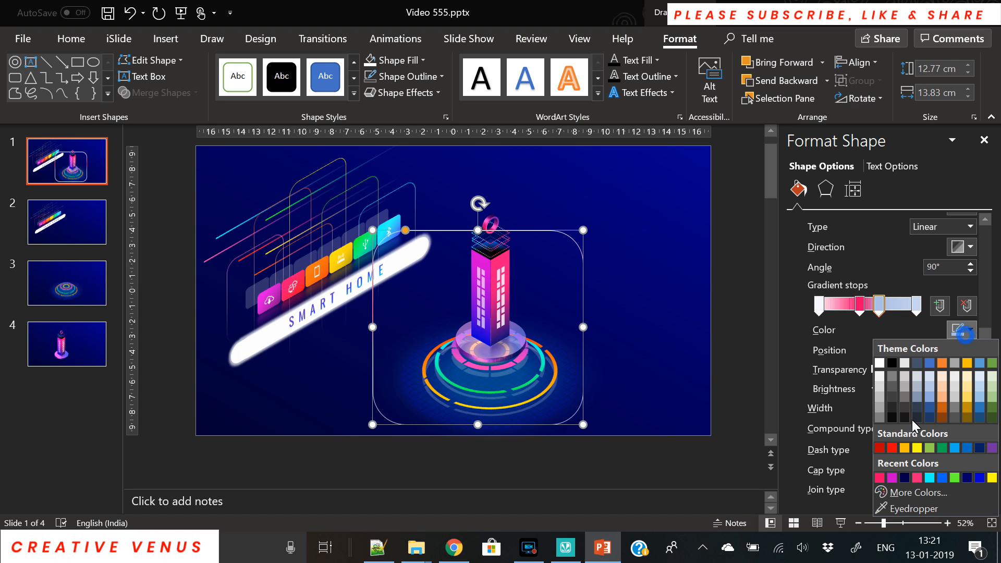
left_click(957, 477)
left_click(916, 308)
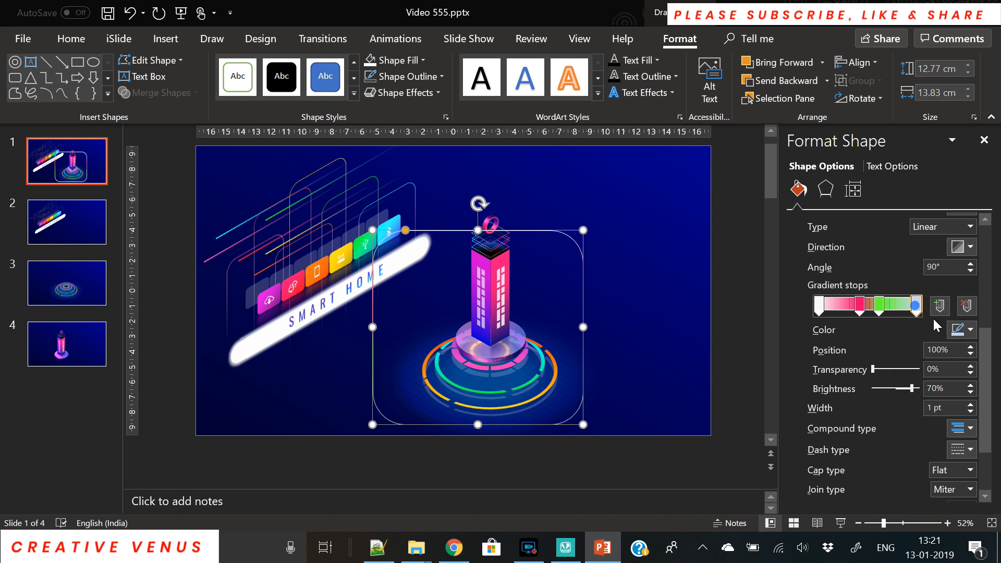
left_click(964, 330)
left_click(880, 363)
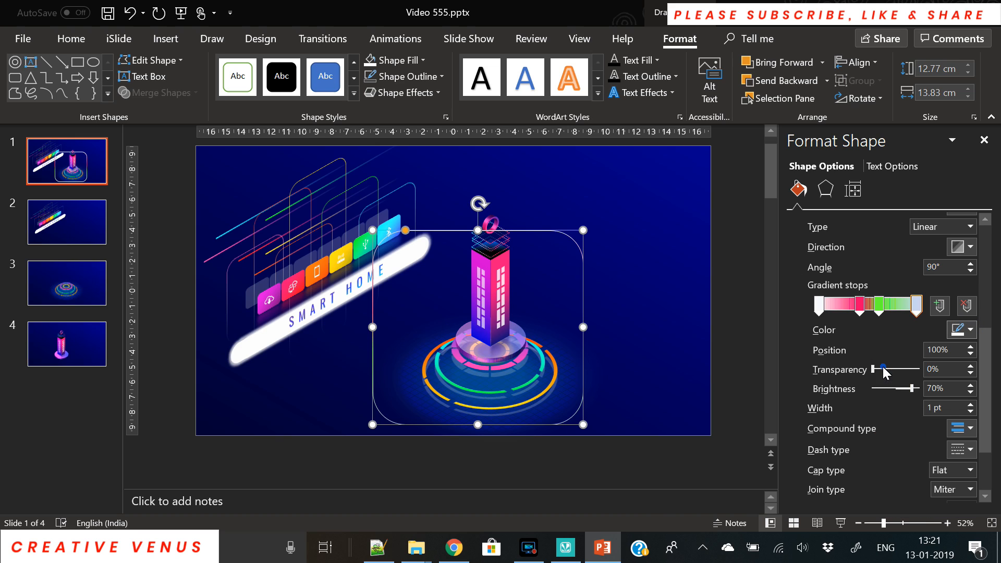
left_click_drag(873, 370, 950, 365)
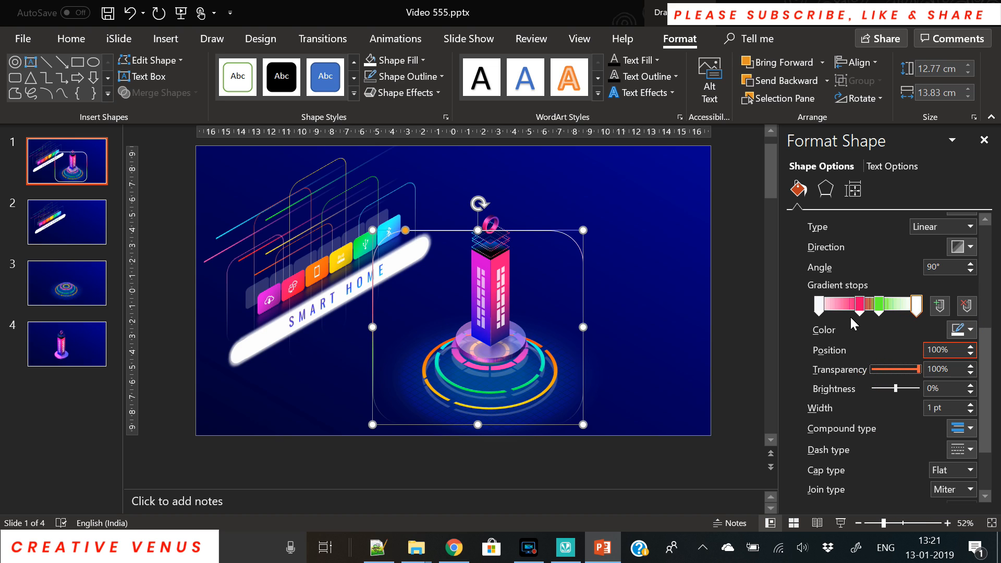
left_click(819, 306)
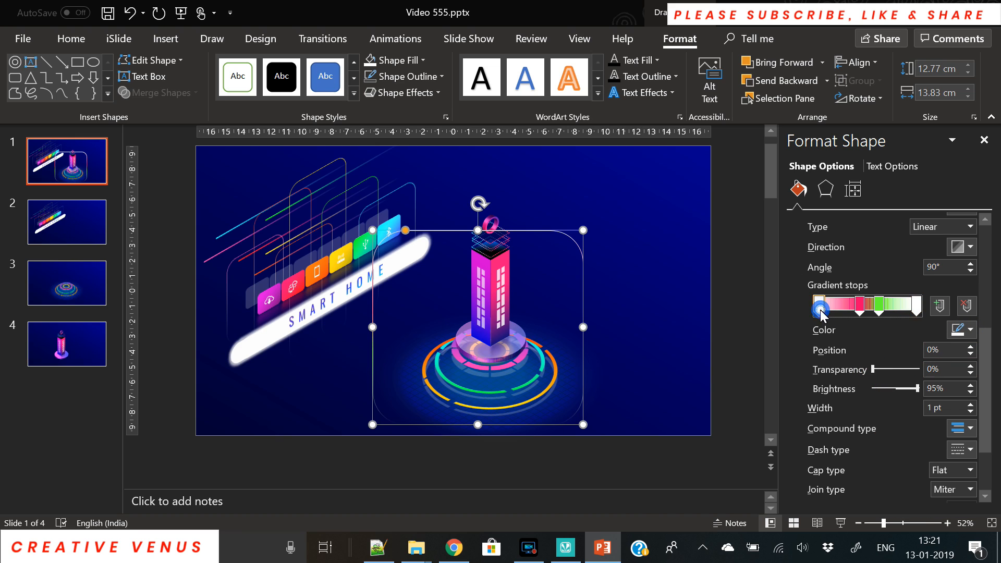
left_click(964, 330)
left_click(879, 369)
left_click_drag(874, 369, 1000, 363)
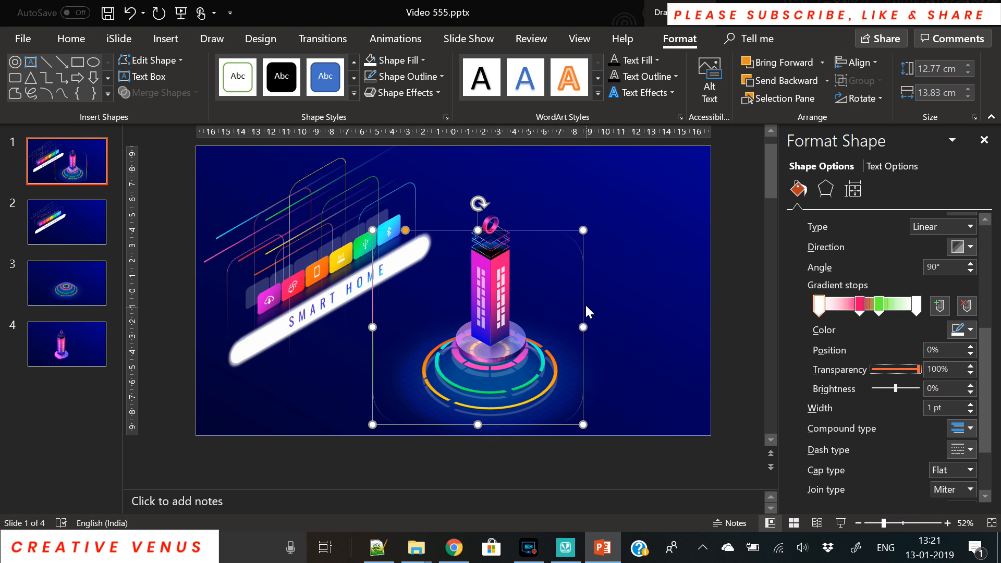
Set the outline gradient direction to 180°.
left_click(969, 247)
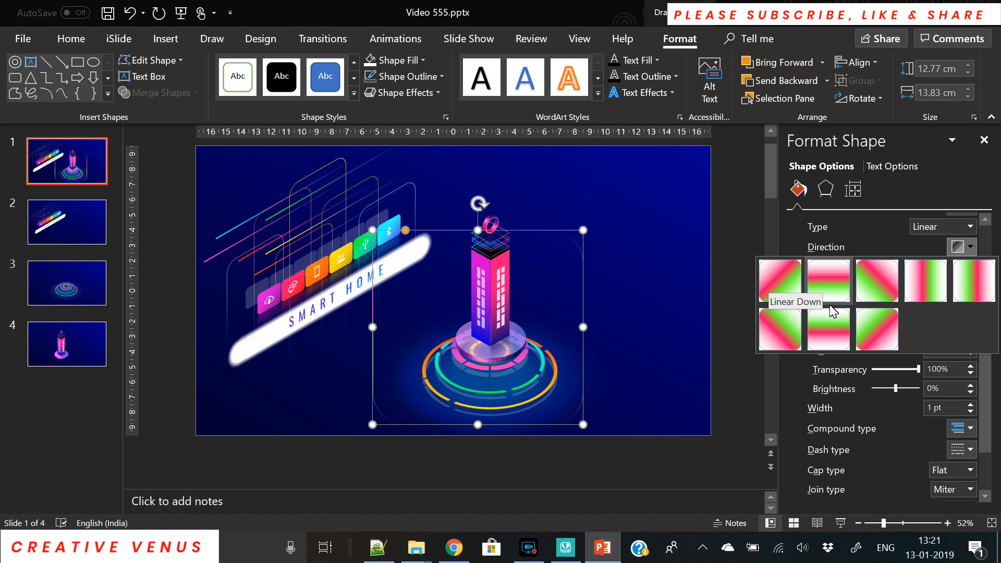
left_click(933, 289)
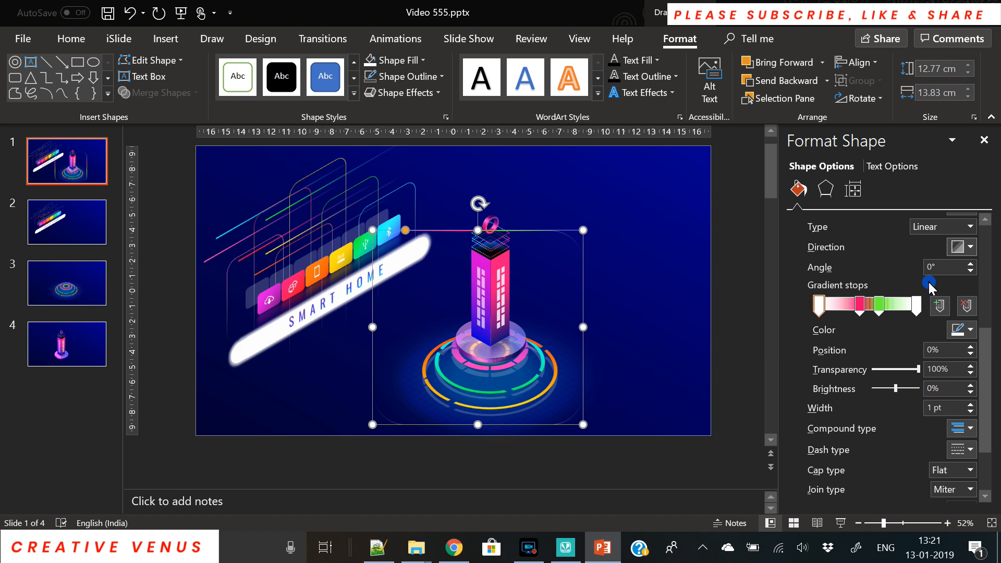
left_click(970, 247)
left_click(985, 287)
Apply a Parallel isometric 3-D rotation (X 314.7°, Y 324.6°, Z 60.2°) to the frame.
left_click(825, 188)
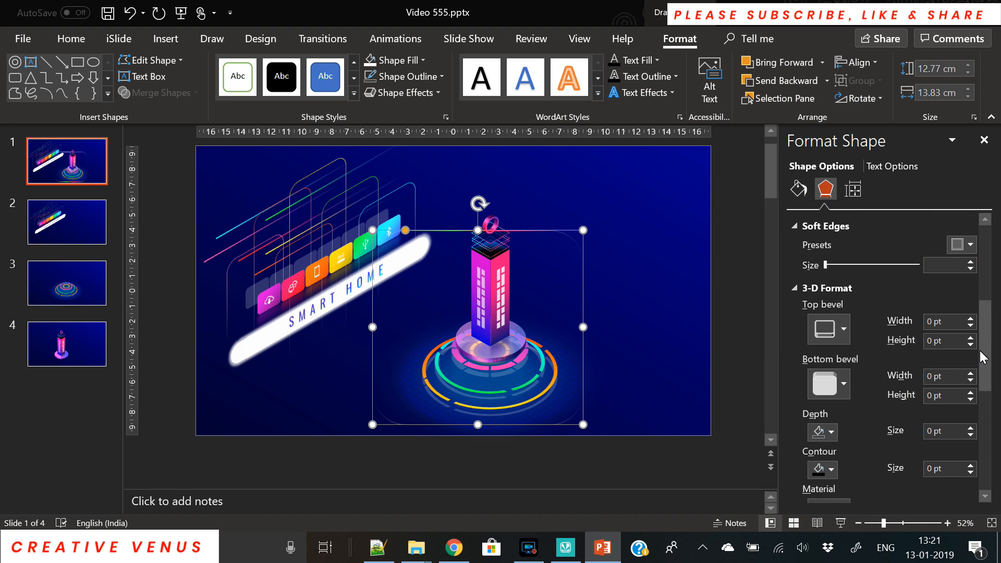
scroll(983, 357, "down", 10)
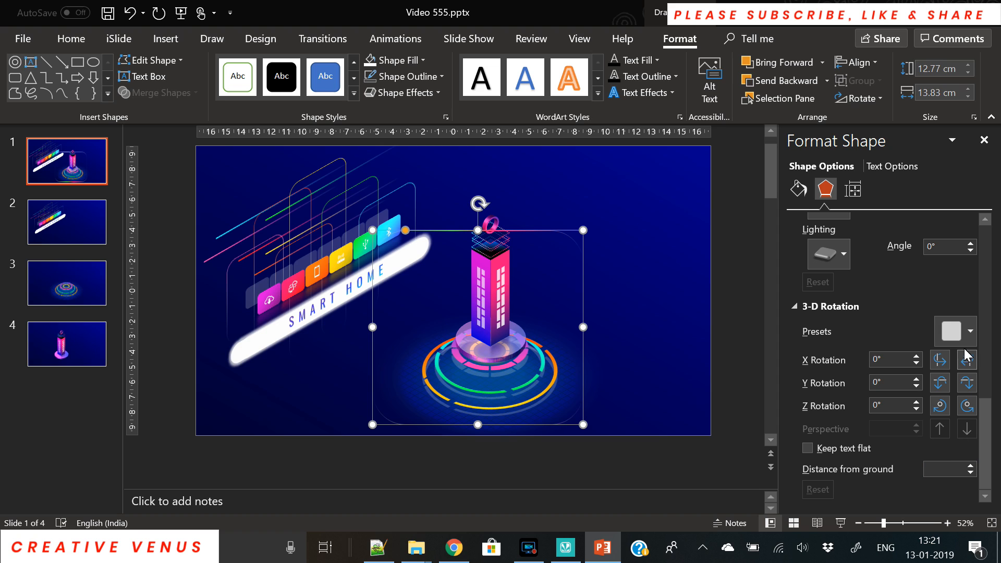
left_click(954, 331)
left_click(918, 103)
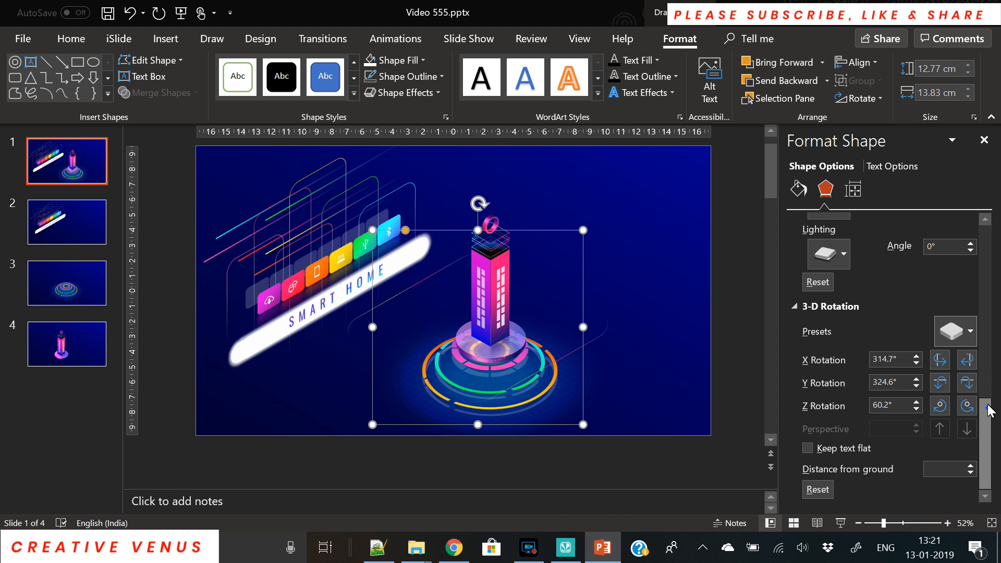
scroll(985, 408, "up", 10)
Move the white stop to about 16%, shift green and pink right, and set the gradient to 90°.
left_click(798, 189)
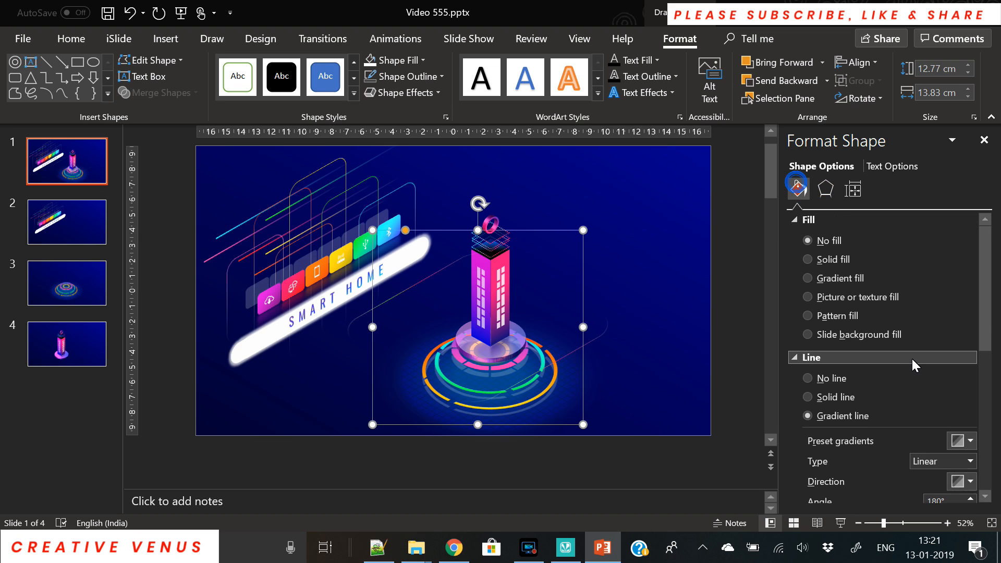
left_click_drag(988, 311, 992, 383)
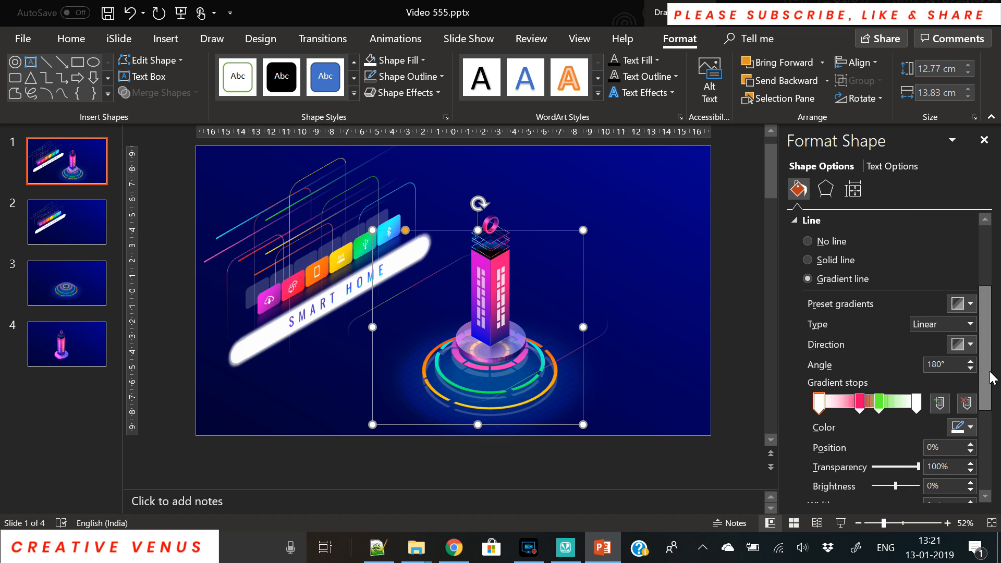
mouse_move(915, 404)
left_mouse_down()
mouse_move(834, 406)
mouse_move(918, 405)
left_mouse_up()
left_click_drag(858, 404, 900, 406)
left_click(968, 344)
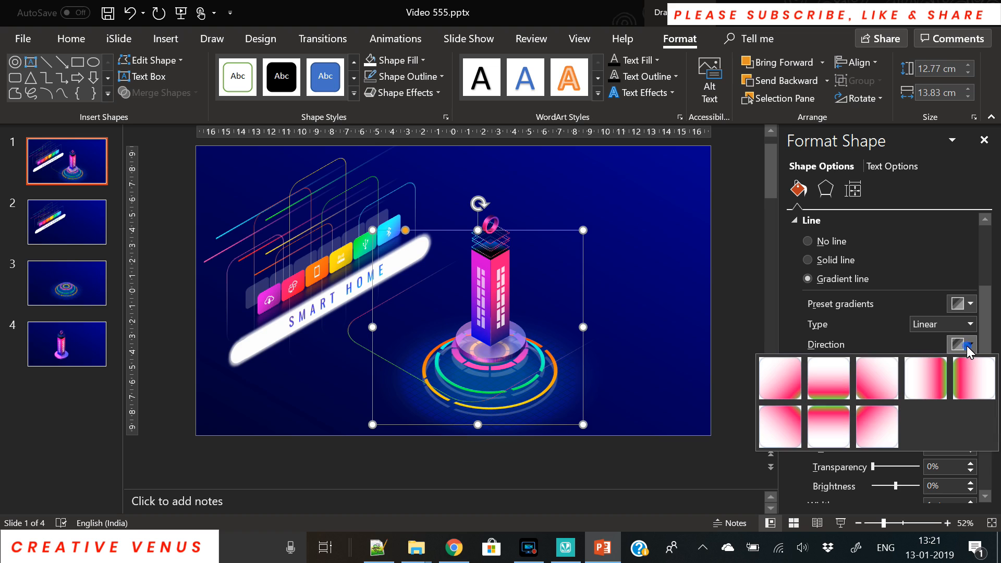
left_click(827, 384)
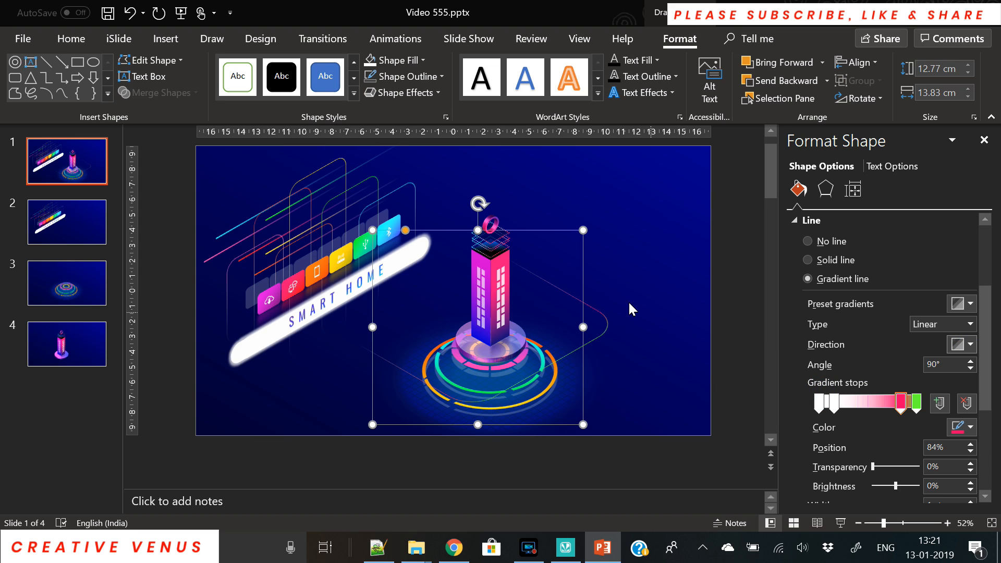
Widen the frame to 16.63 cm, move it left and send it to the back.
left_click_drag(373, 333, 329, 324)
left_click_drag(539, 226, 471, 231)
right_click(457, 233)
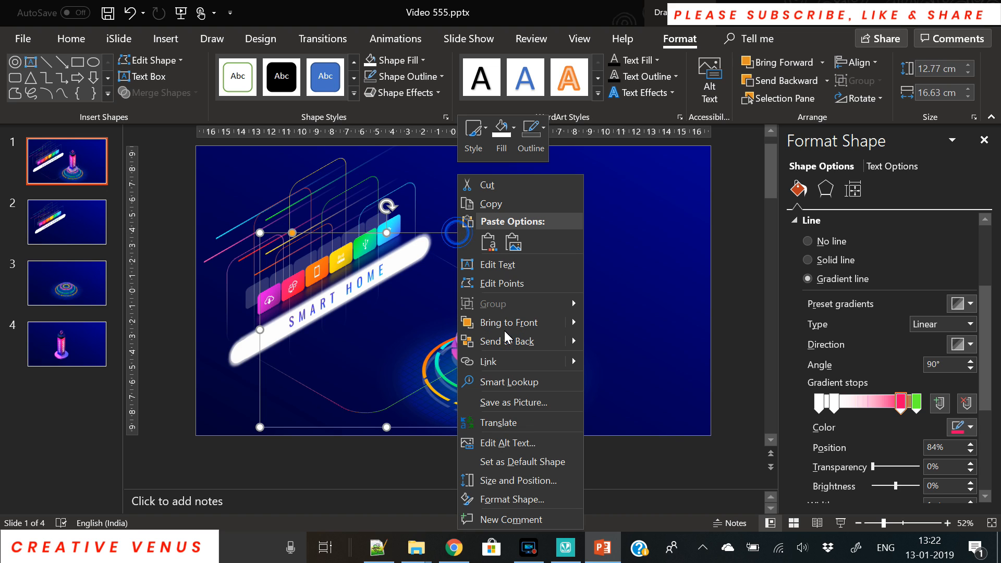
left_click(513, 342)
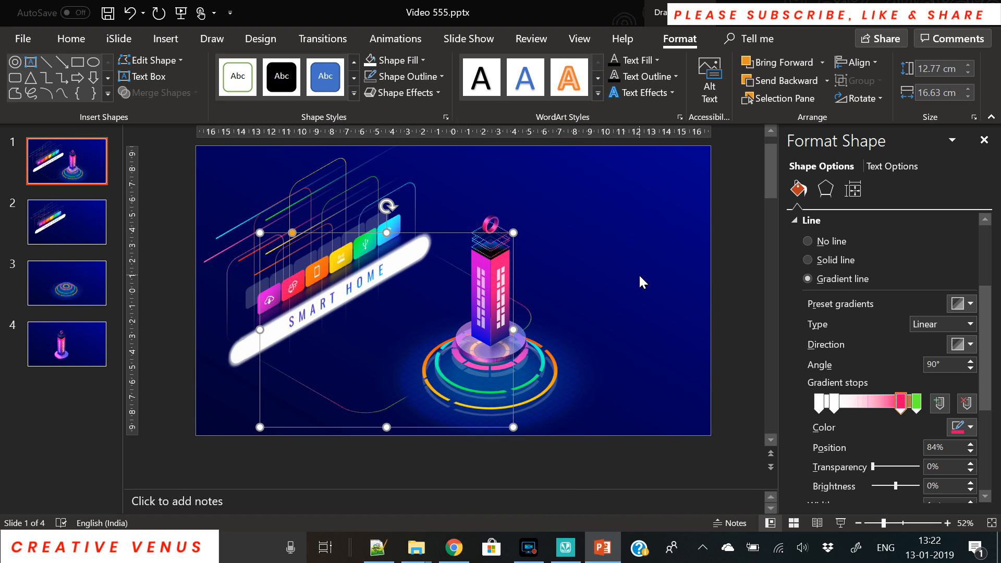
Move the second white gradient stop to 16% and deselect the frame.
left_click(834, 402)
left_click_drag(833, 407, 833, 408)
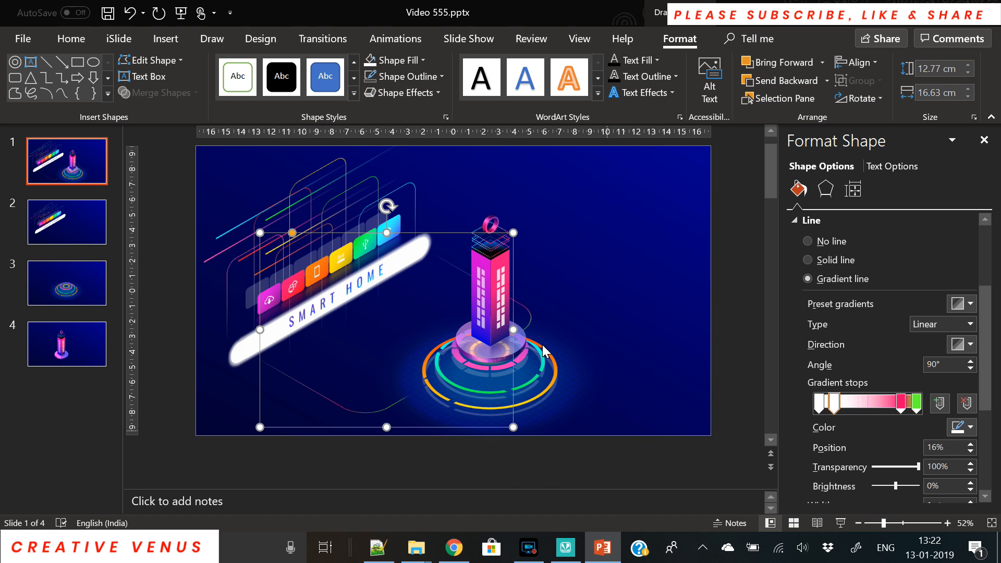
left_click(709, 301)
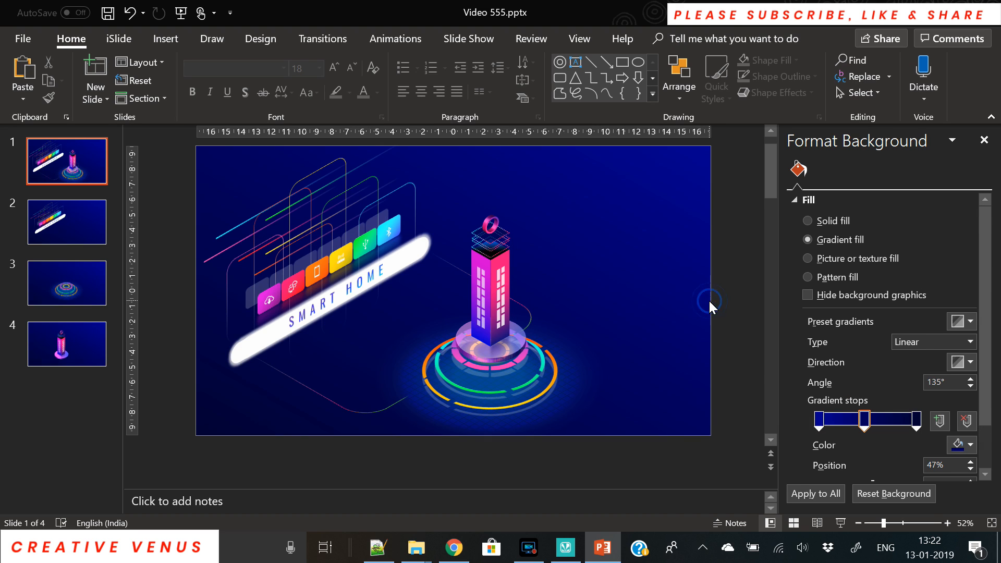
Paste a copy of the curved line and shrink it about its centre.
left_click(313, 392)
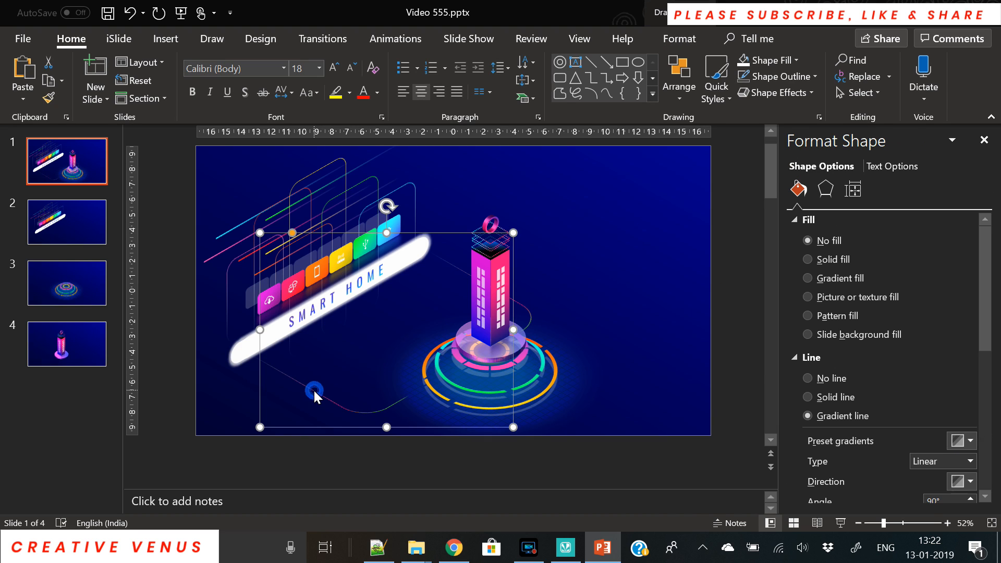
key("ctrl+v")
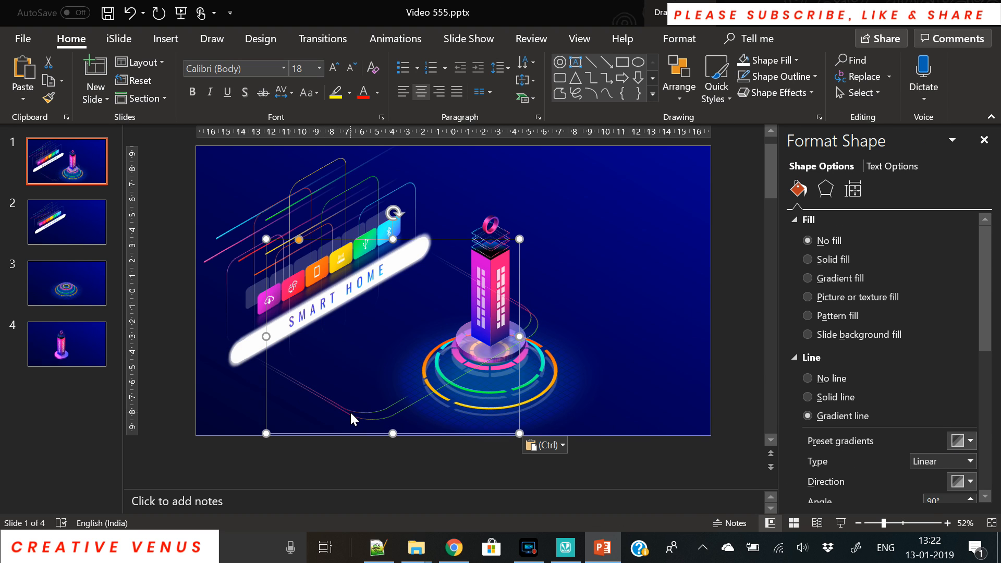
left_click(339, 399)
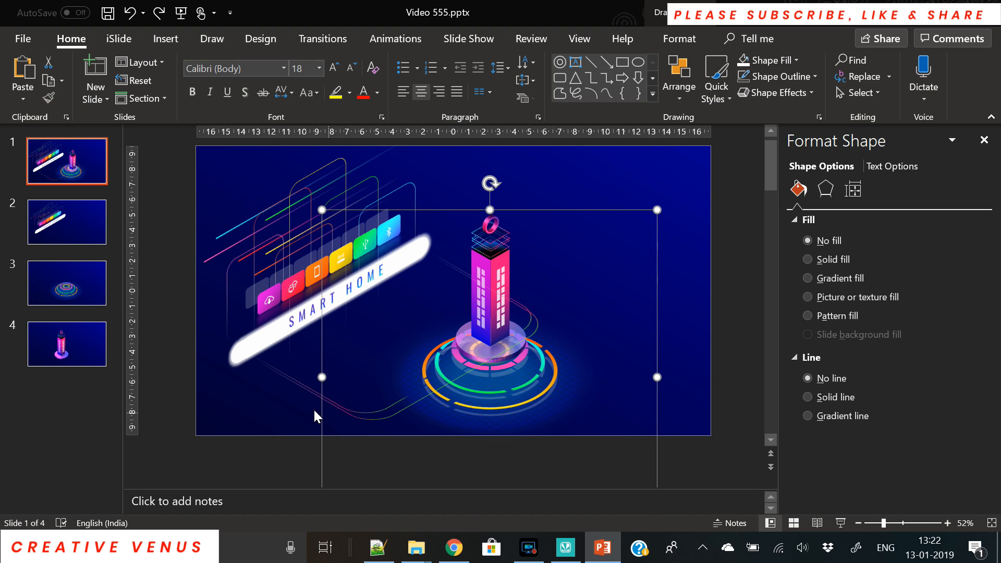
left_click(299, 379)
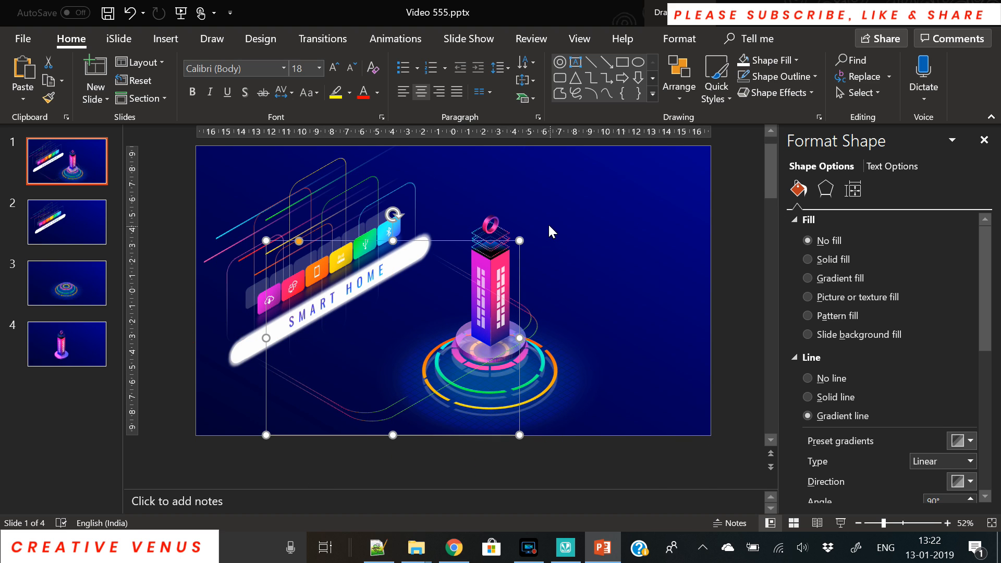
left_click_drag(524, 239, 413, 241)
Send the invisible shape at the tower base to the back.
left_click(415, 381)
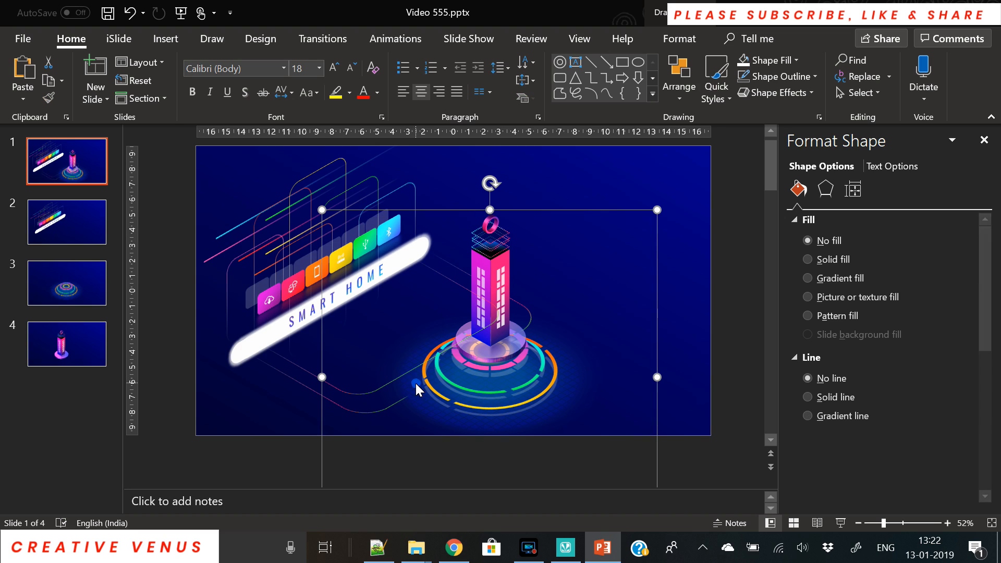
left_click(409, 382)
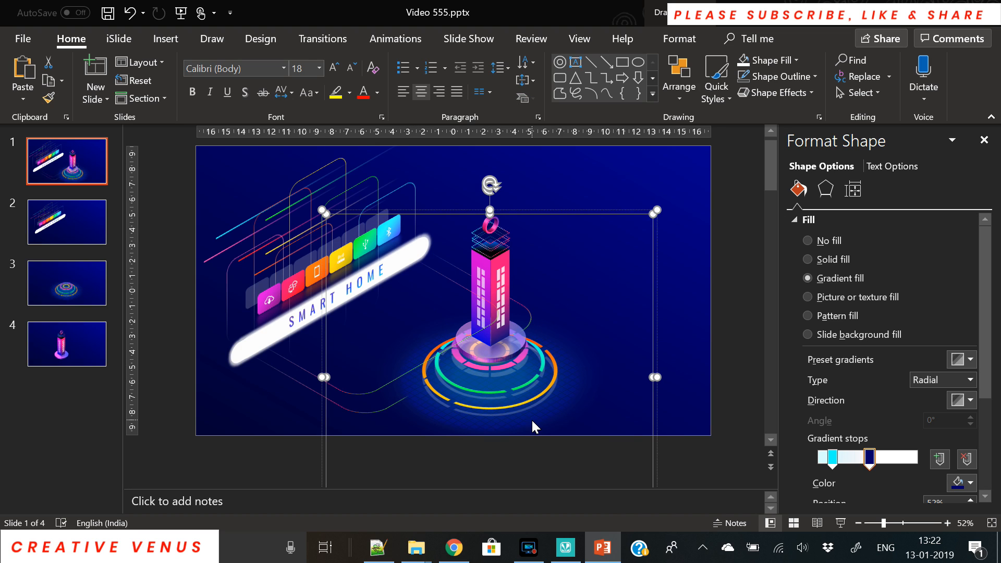
left_click(720, 380)
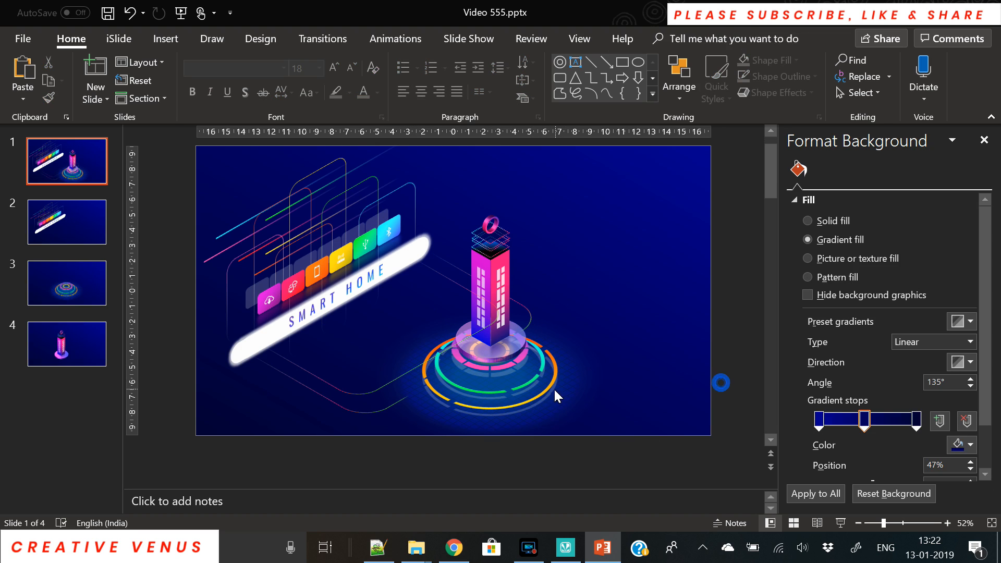
left_click(548, 394)
right_click(548, 393)
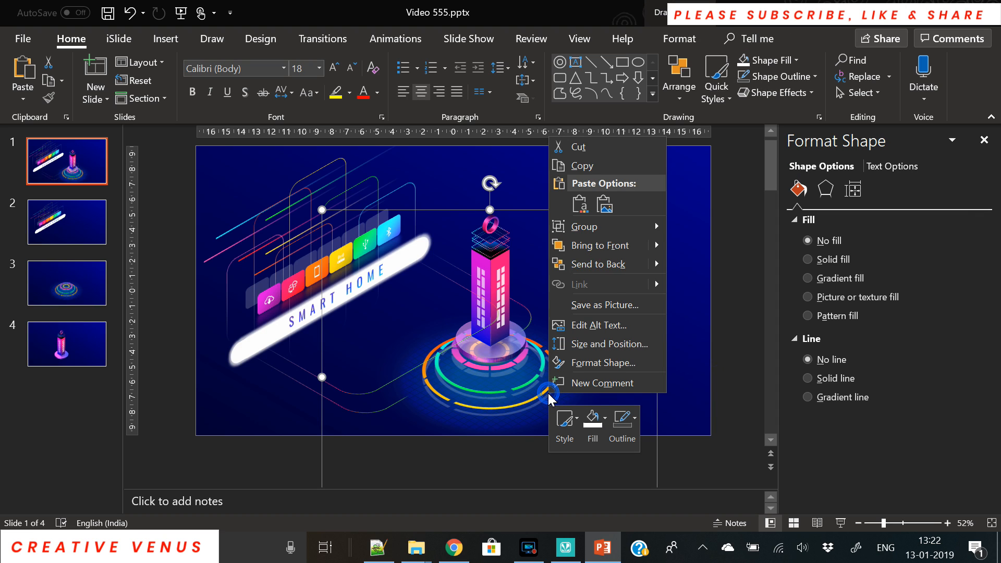
left_click(609, 261)
left_click(719, 358)
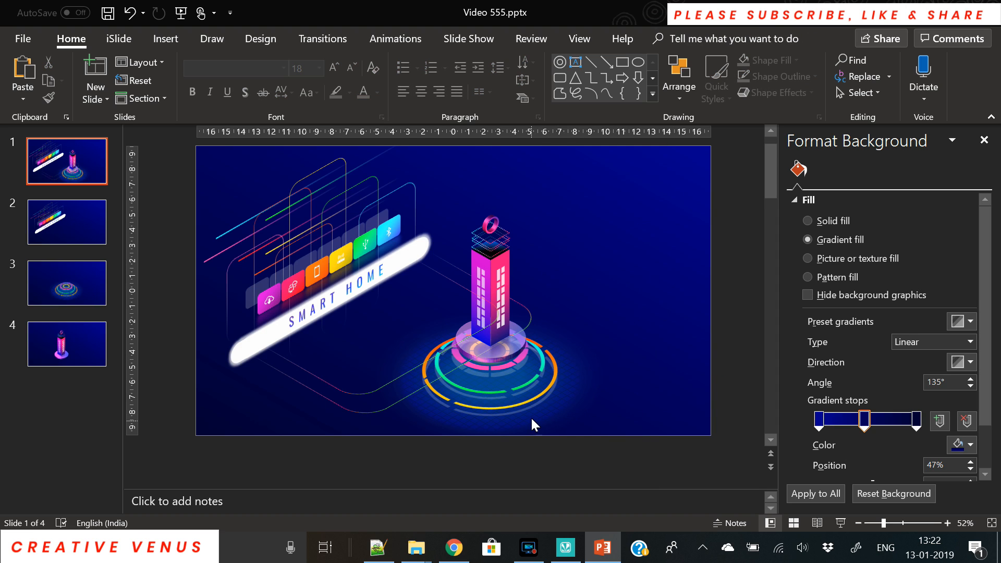
Cycle through the overlapping shapes near the tower base to inspect their layering.
left_click(532, 410)
right_click(531, 408)
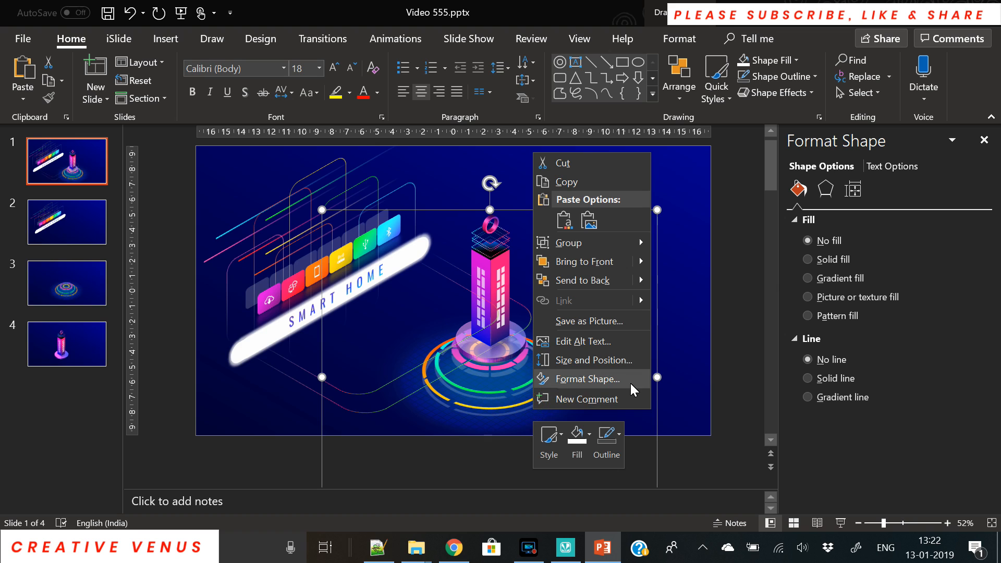
left_click(683, 372)
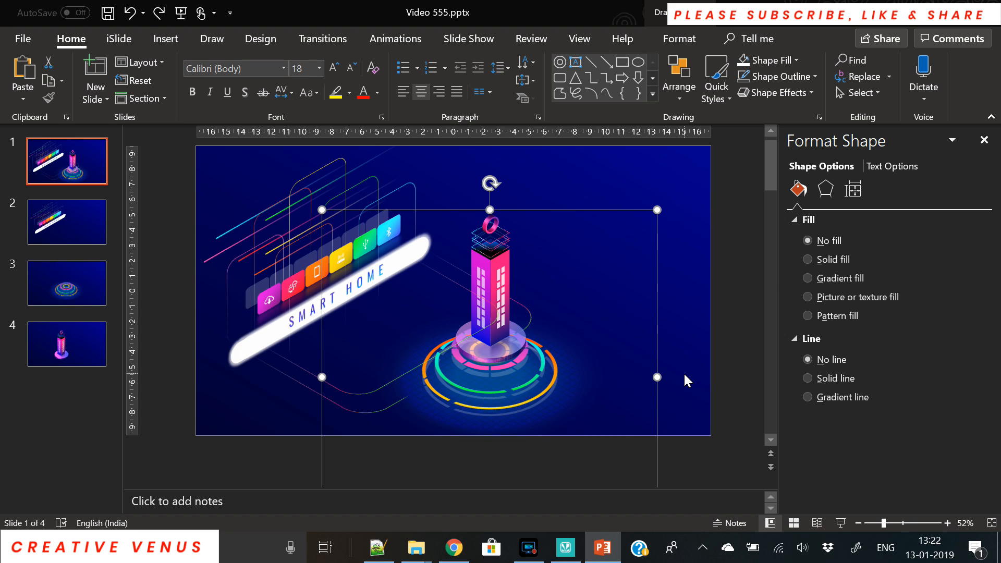
key("Tab")
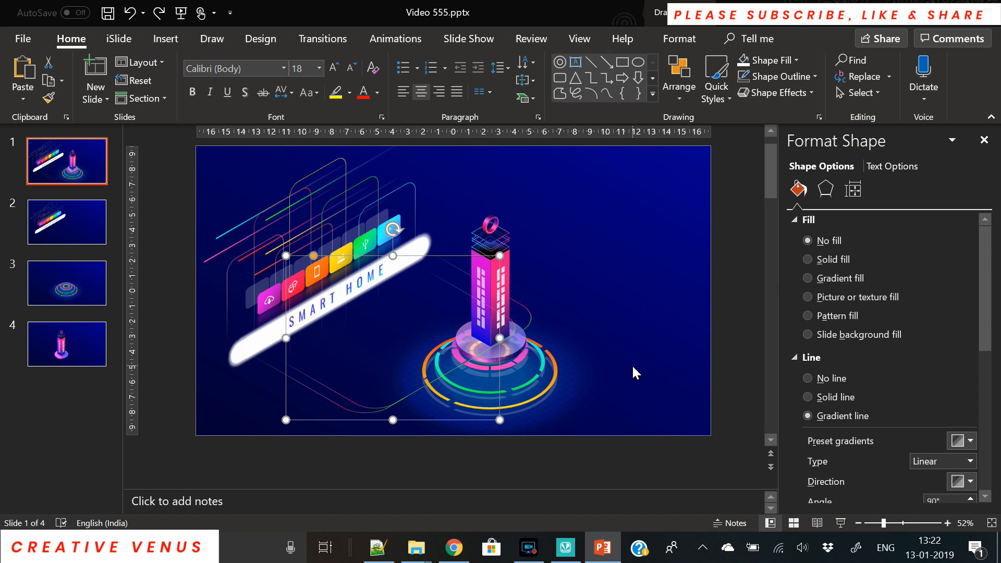
key("Tab")
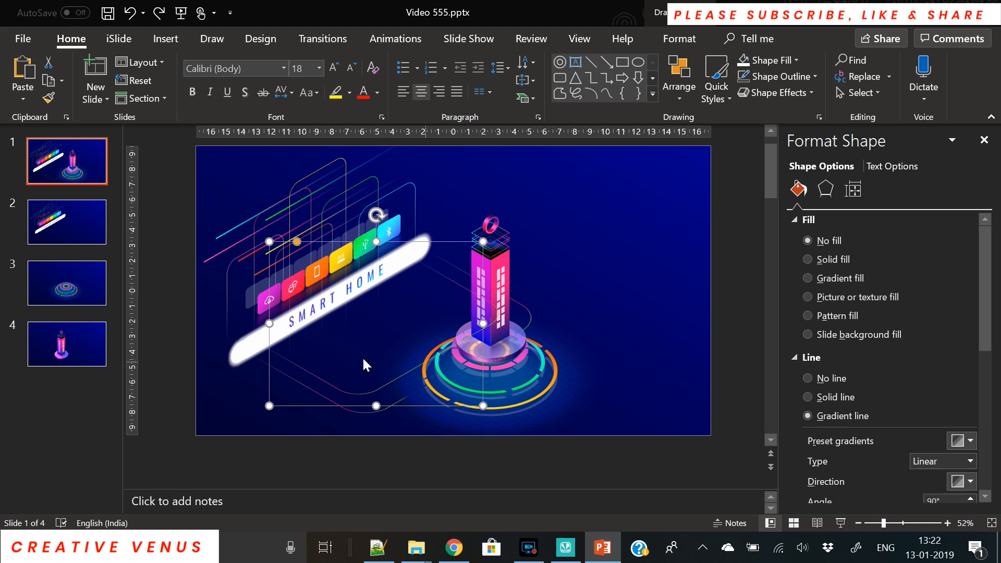
right_click(353, 392)
left_click(442, 195)
Ungroup the tower artwork into separate shapes.
right_click(600, 352)
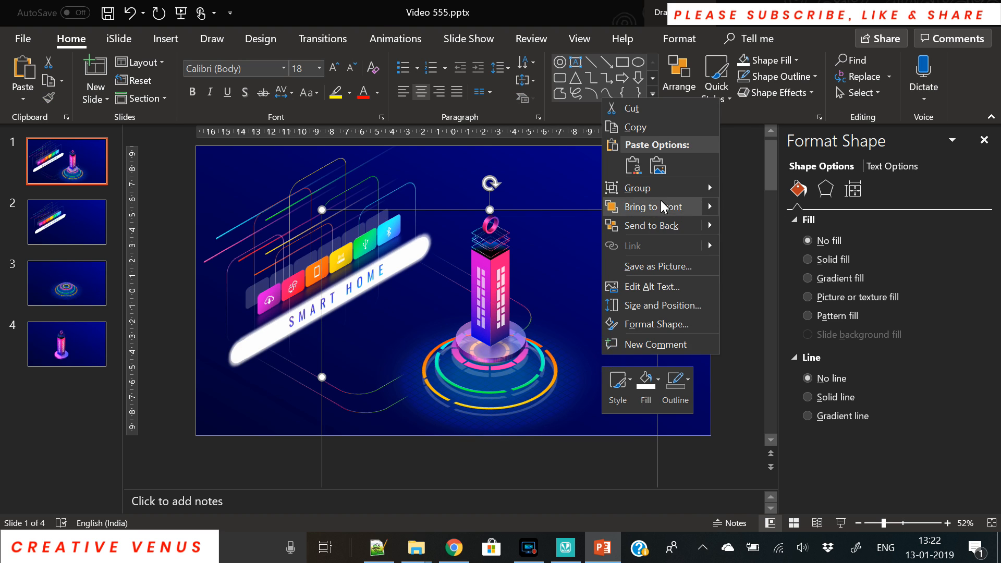
mouse_move(661, 189)
left_click(763, 230)
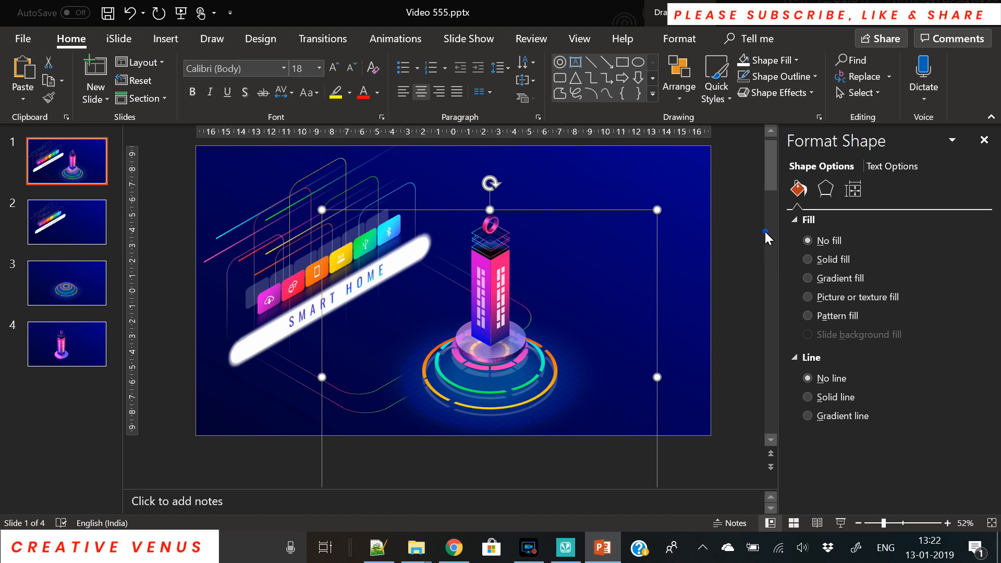
left_click(692, 305)
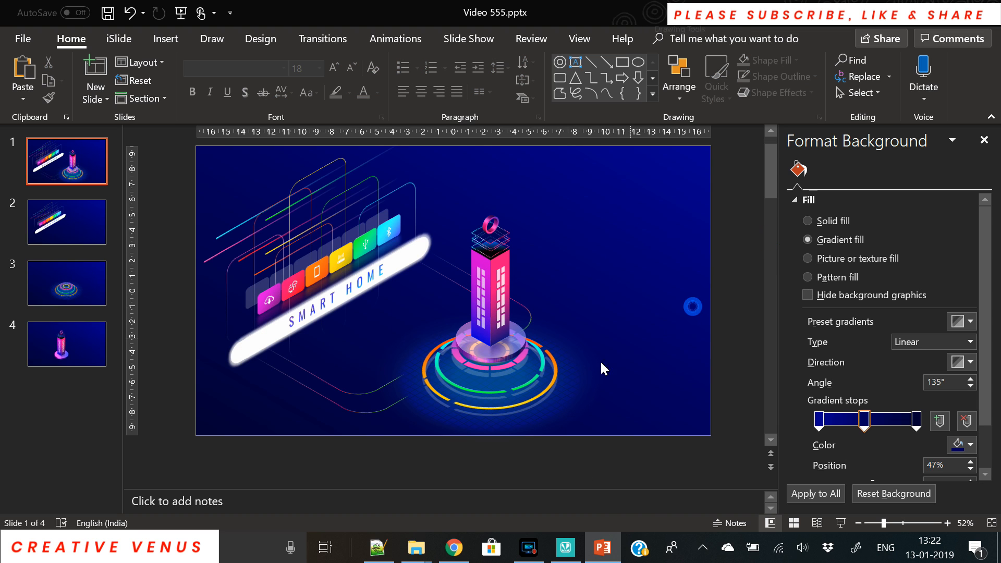
Send the glow shape and the pattern-filled base shape behind the tower.
left_click(405, 389)
right_click(405, 388)
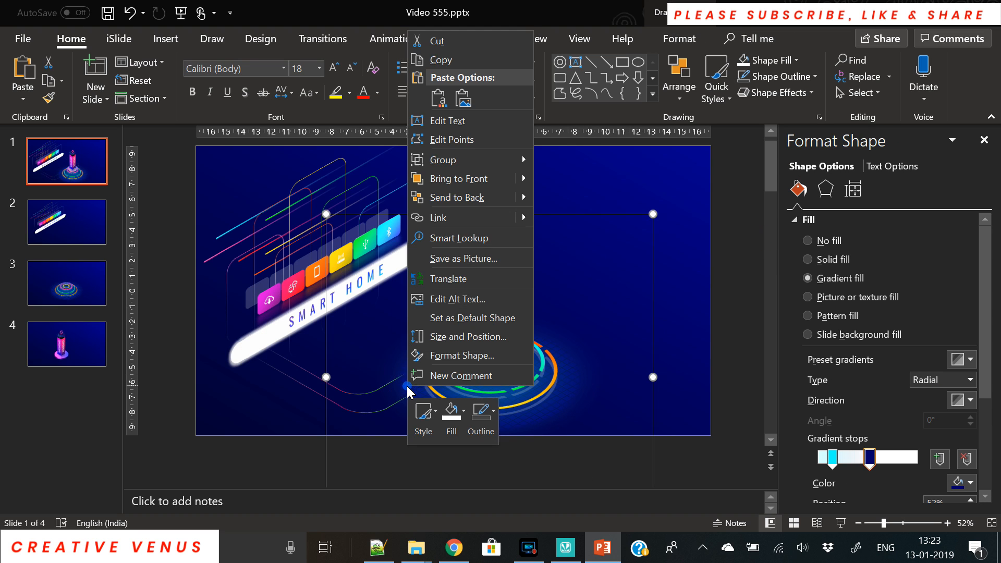
left_click(456, 198)
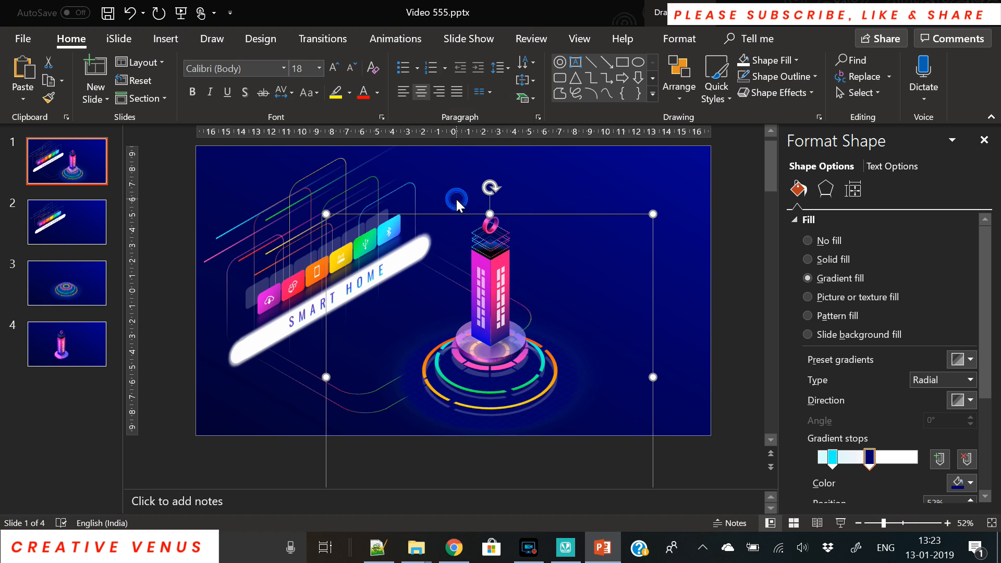
left_click(555, 408)
right_click(557, 408)
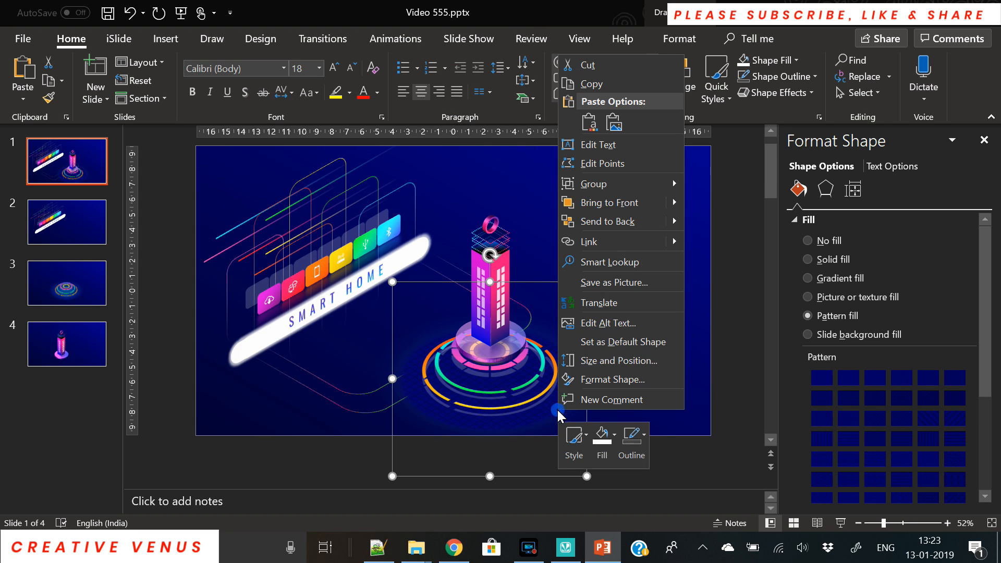
left_click(608, 221)
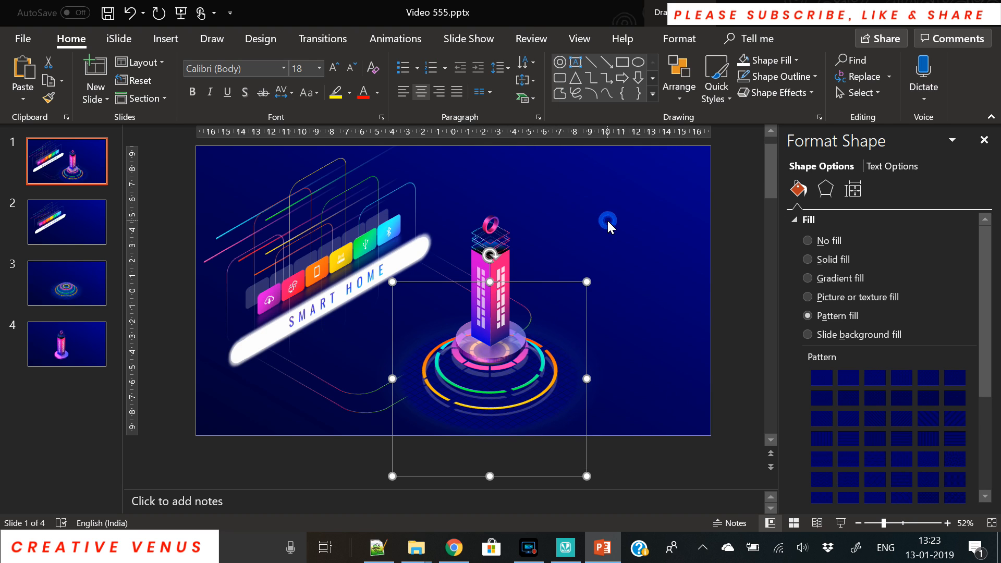
left_click(512, 382)
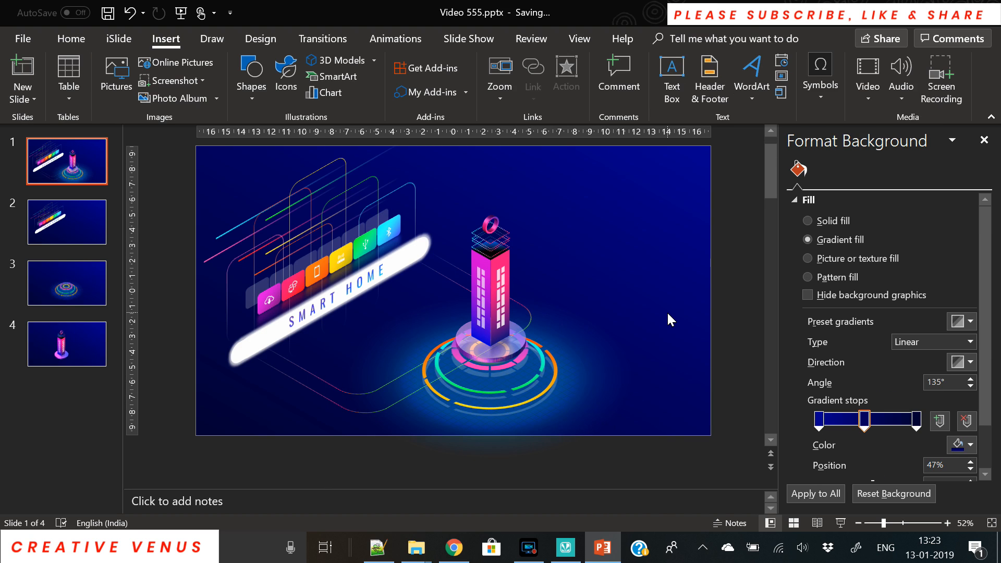
Draw a text box right of the tower containing SMART HOME and select all its text.
left_click(675, 90)
left_click_drag(549, 211, 679, 272)
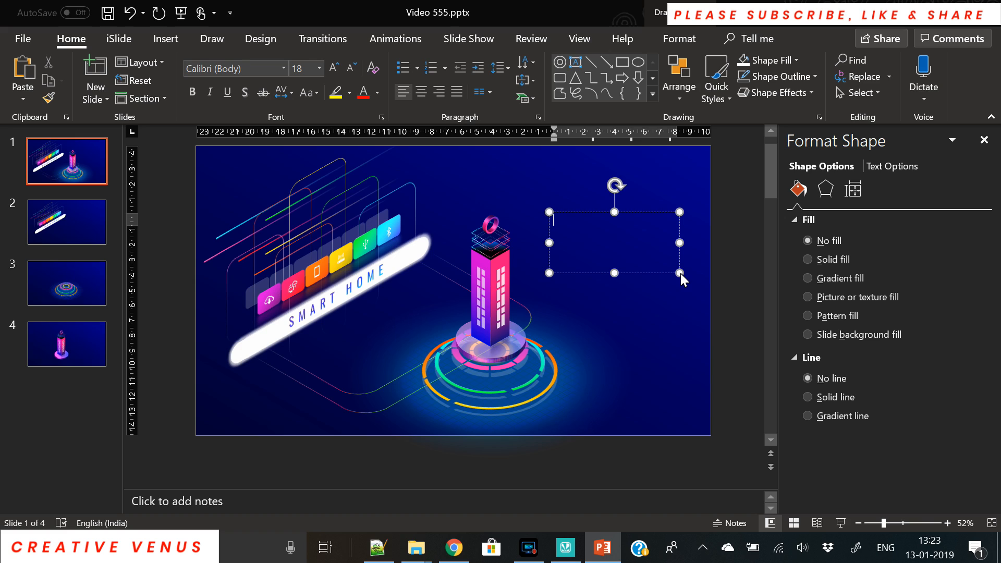
type("SMART HOME")
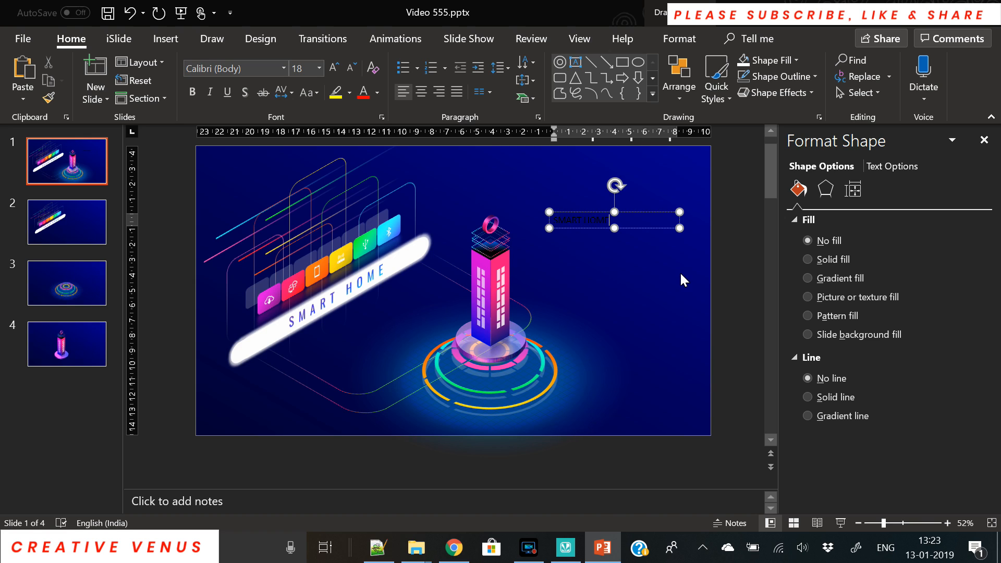
key("ctrl+a")
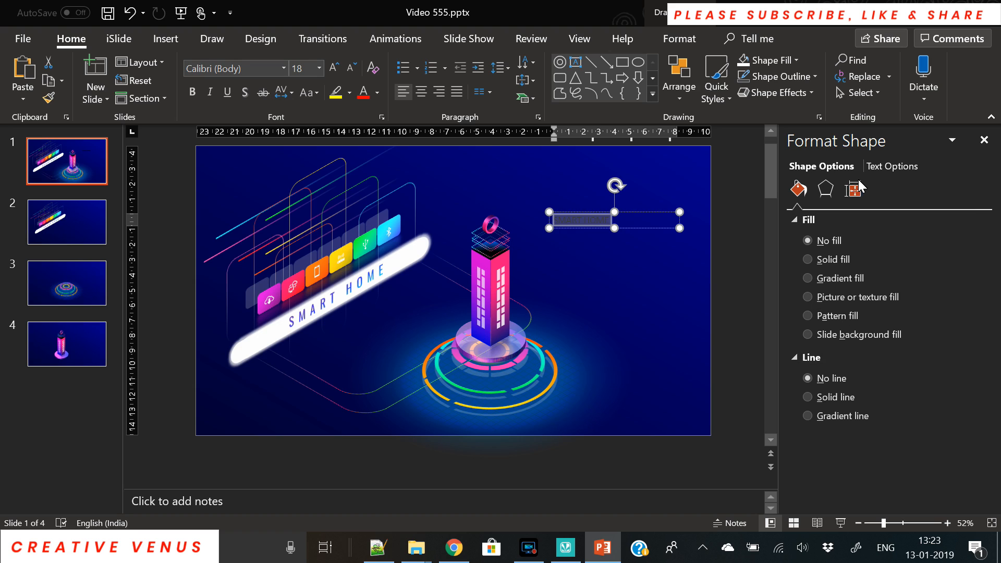
Give the text a gradient fill with a yellow left stop and a green stop beside it.
left_click(906, 167)
left_click(846, 276)
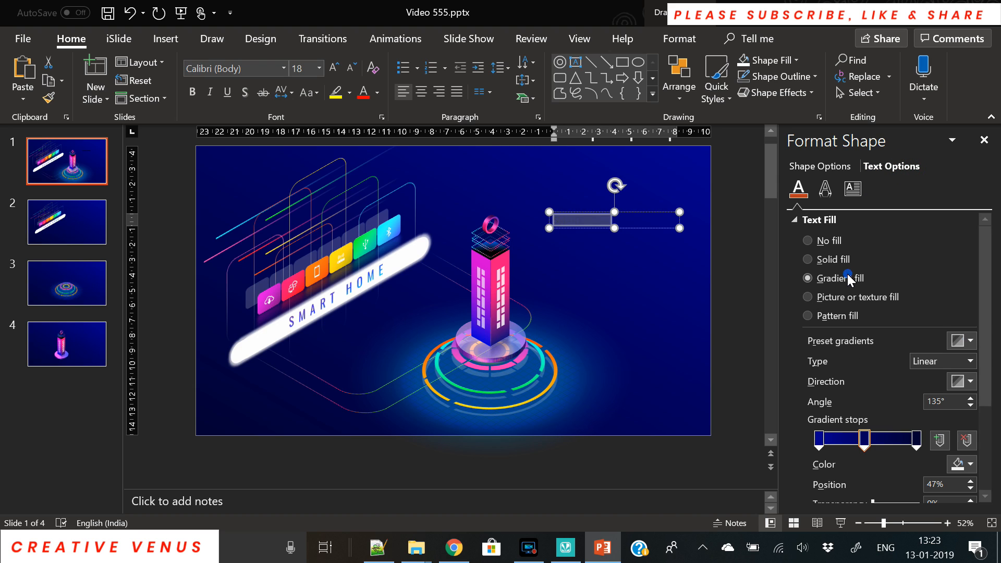
left_click(966, 442)
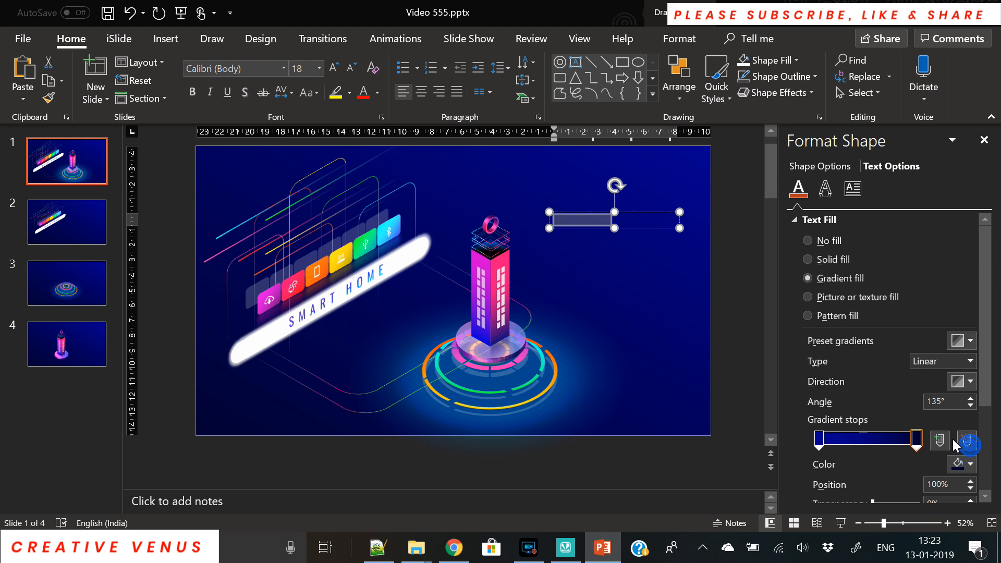
left_click(970, 464)
left_click(877, 418)
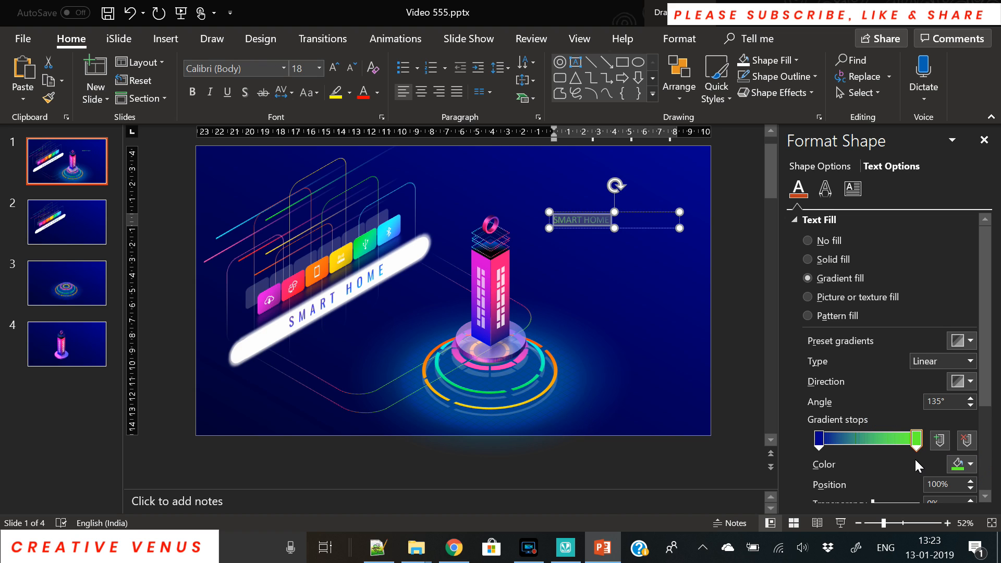
left_click_drag(907, 443, 839, 443)
left_click(818, 439)
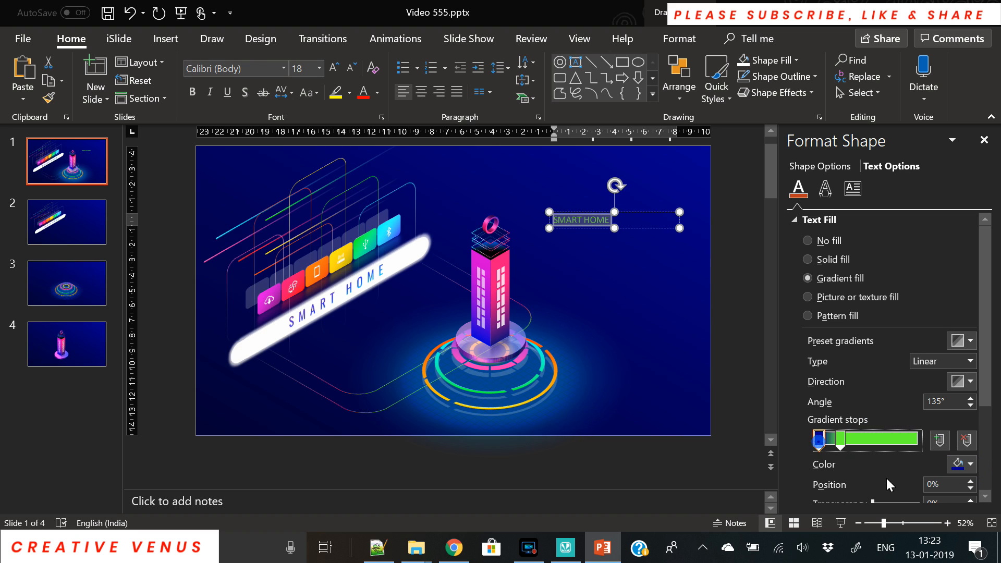
left_click(957, 466)
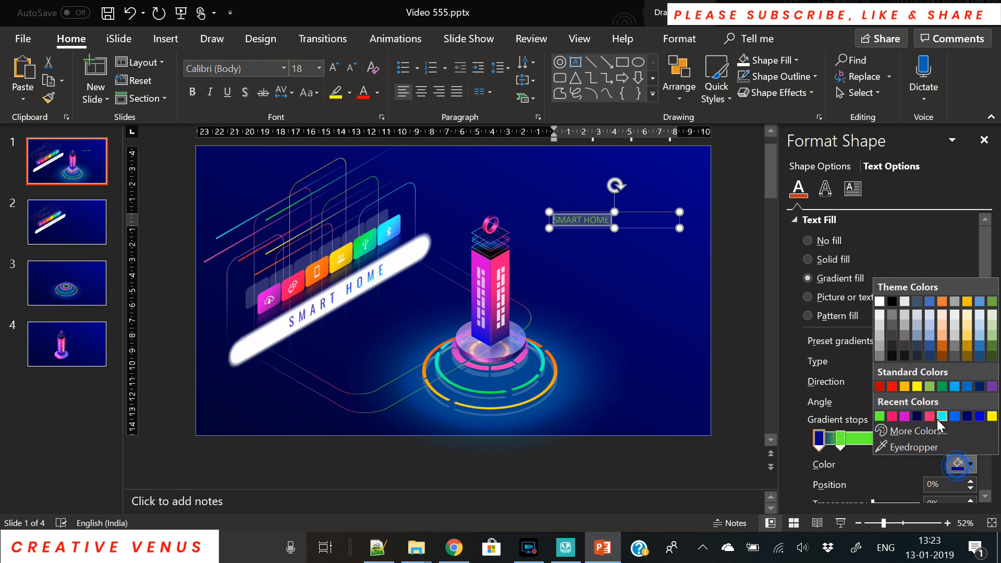
left_click(992, 416)
Add pink at 40%, magenta at 70% and cyan at 95% gradient stops.
left_click(858, 441)
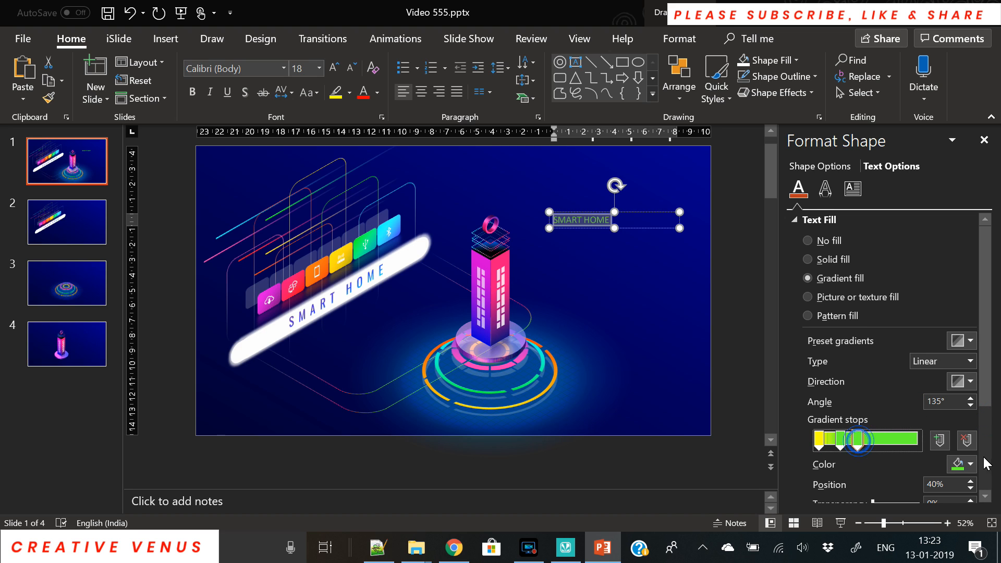
left_click(964, 463)
left_click(940, 414)
left_click(887, 435)
left_click(959, 463)
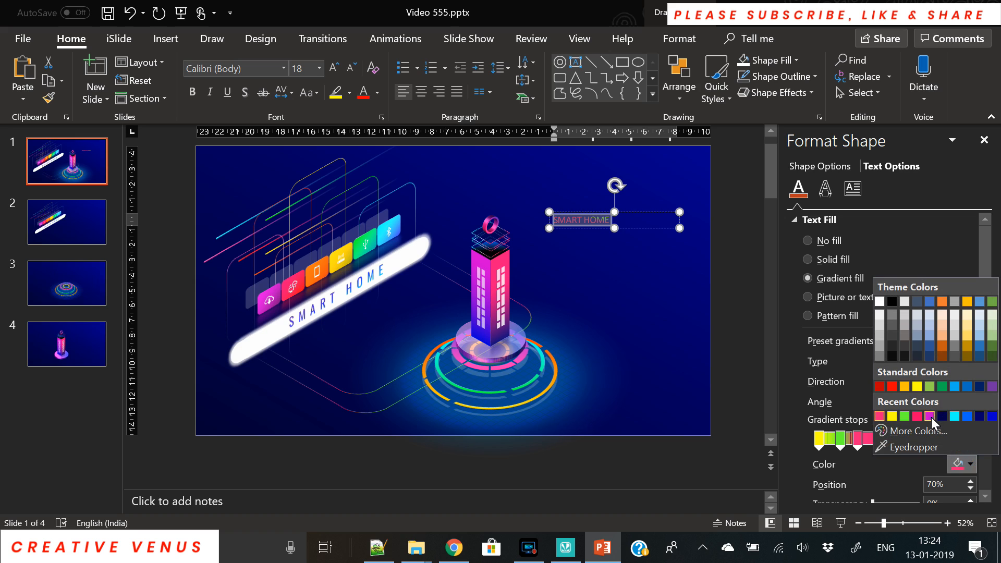
left_click(931, 417)
left_click(916, 439)
left_click(958, 463)
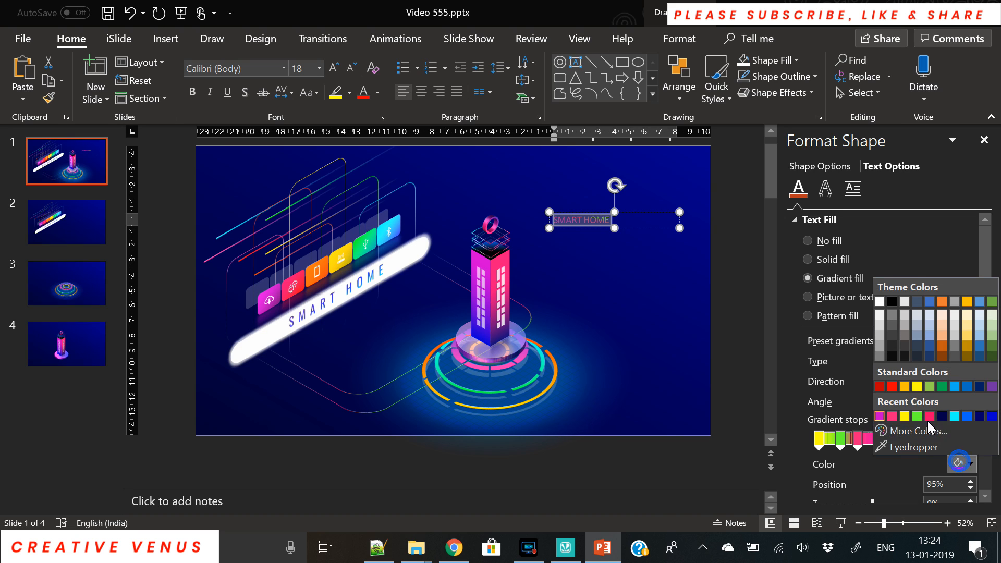
left_click(956, 416)
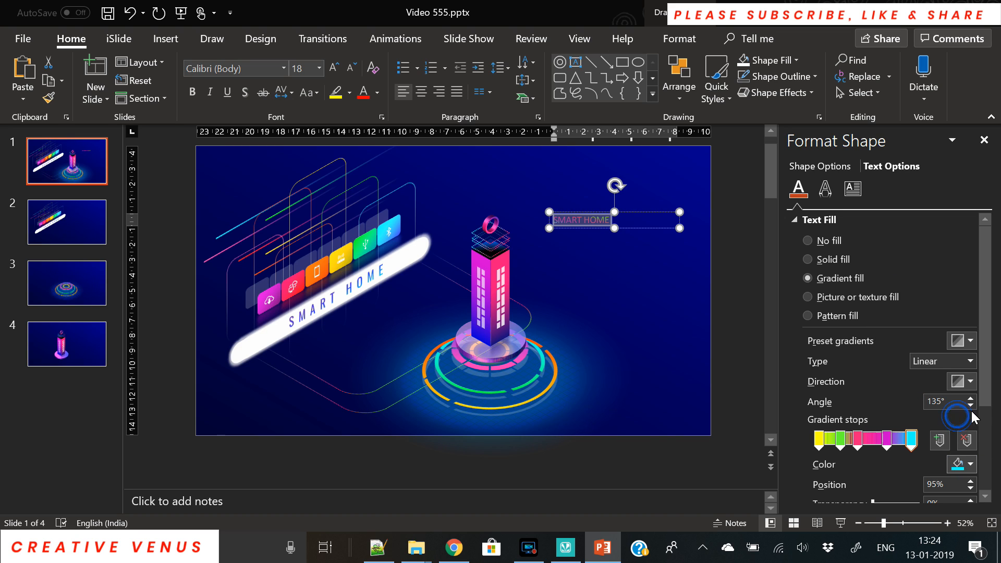
Run the gradient at 0°, nudge pink to about 50%, centre the text and raise the box.
left_click(965, 383)
left_click(940, 411)
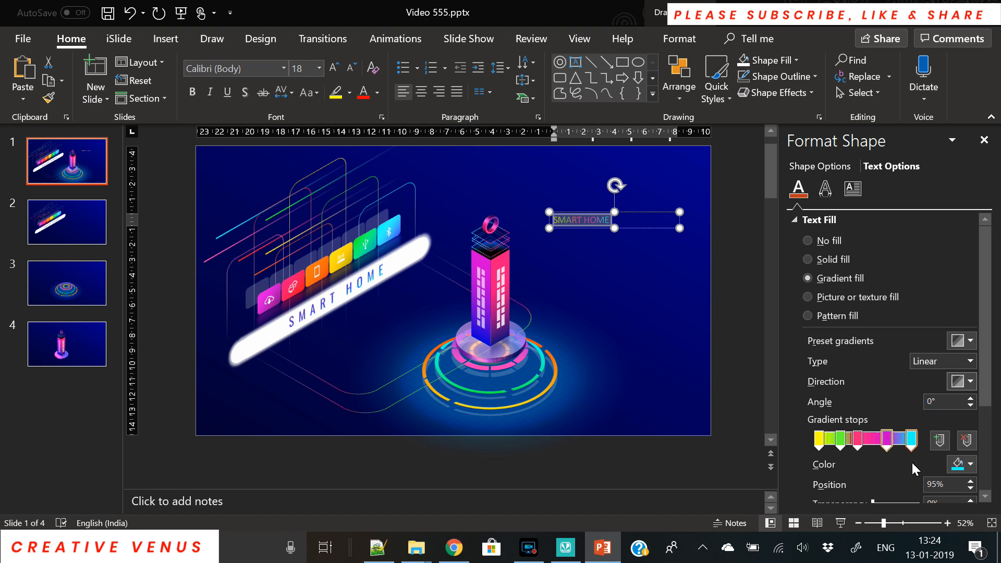
mouse_move(857, 441)
left_mouse_down()
mouse_move(867, 443)
mouse_move(840, 441)
left_mouse_up()
left_click(839, 440)
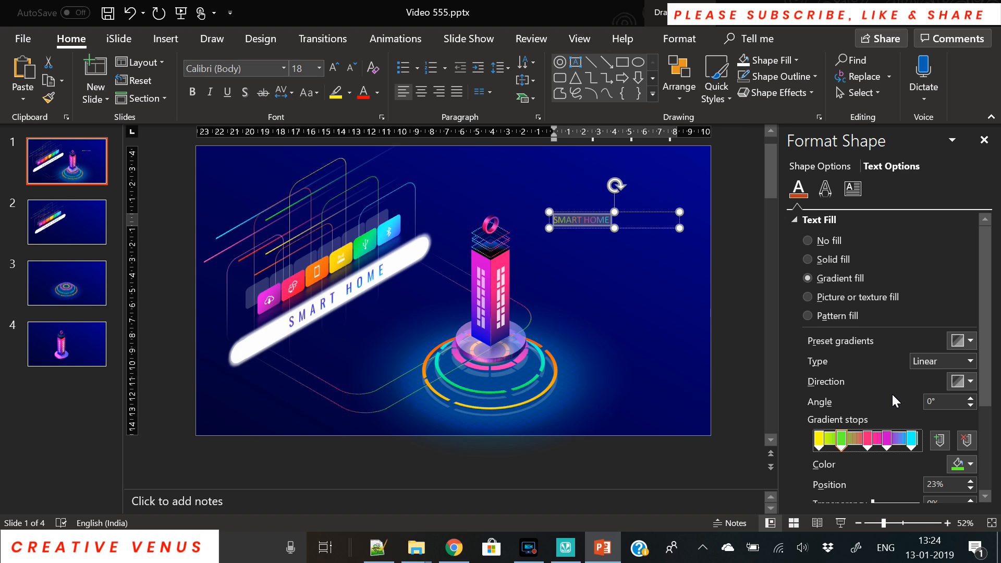
left_click(424, 96)
left_click_drag(630, 212, 639, 158)
Enlarge the title to 24 pt and set its font to Oswald.
left_click(333, 68)
left_click(334, 68)
left_click(264, 66)
type("Oswald")
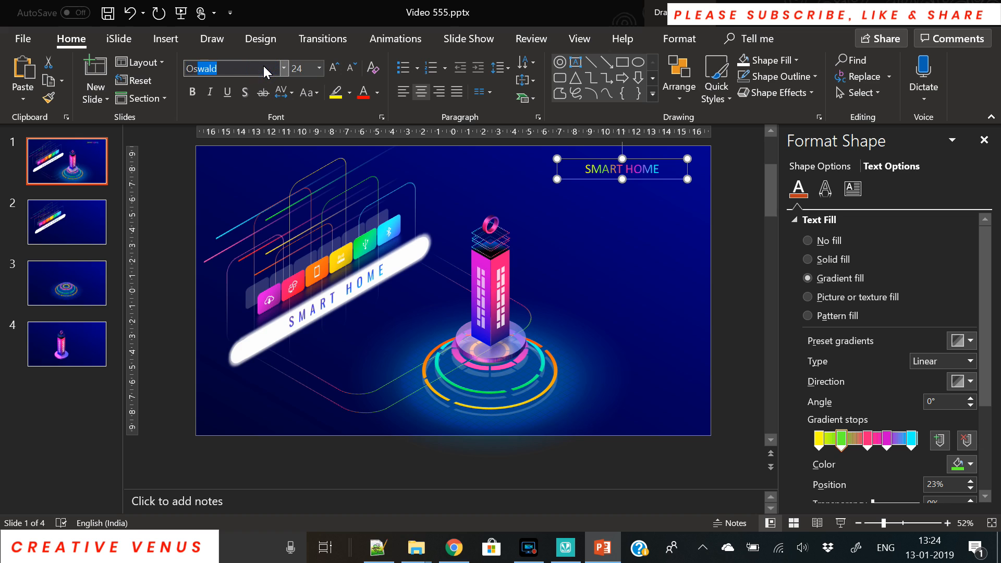
key("Return")
Reduce the text gradient to a blue left stop and a pink right stop.
left_click(966, 440)
left_click(966, 439)
left_click(966, 439)
left_click(965, 439)
left_click_drag(868, 441, 939, 454)
left_click(954, 462)
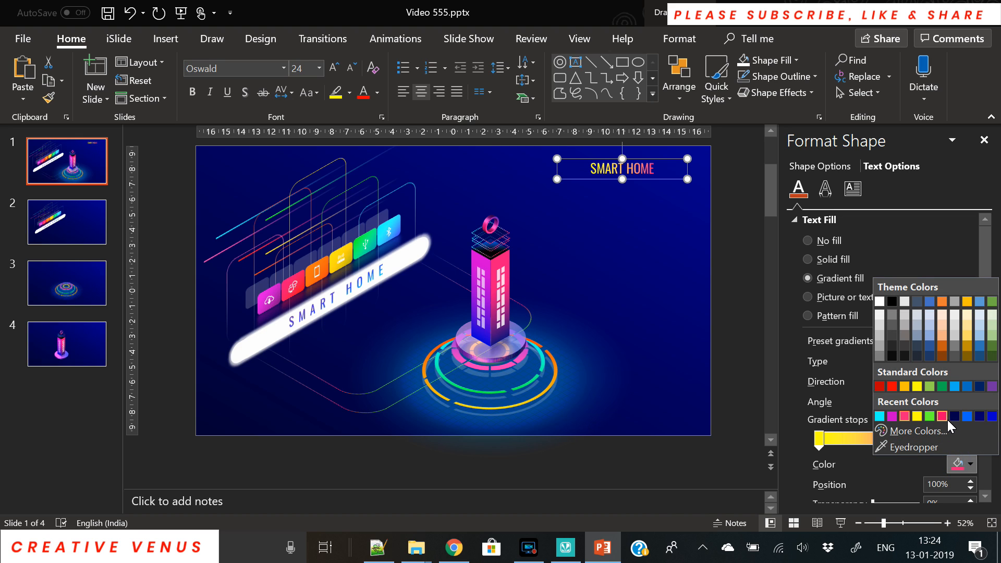
left_click(941, 416)
left_click(819, 440)
left_click(957, 464)
left_click(965, 414)
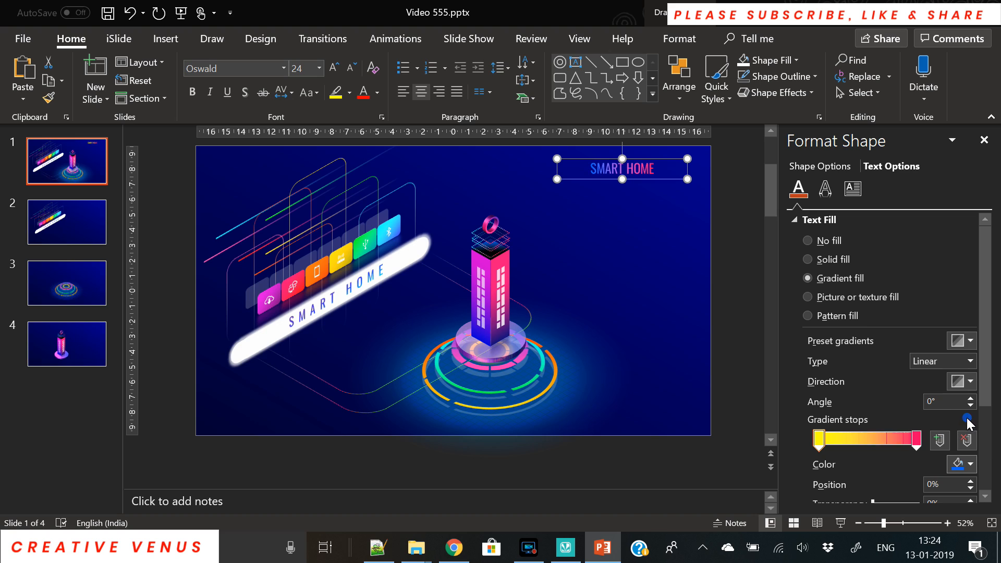
Enlarge the title to 32 pt and make it uppercase.
left_click(335, 69)
left_click(335, 69)
left_click(308, 93)
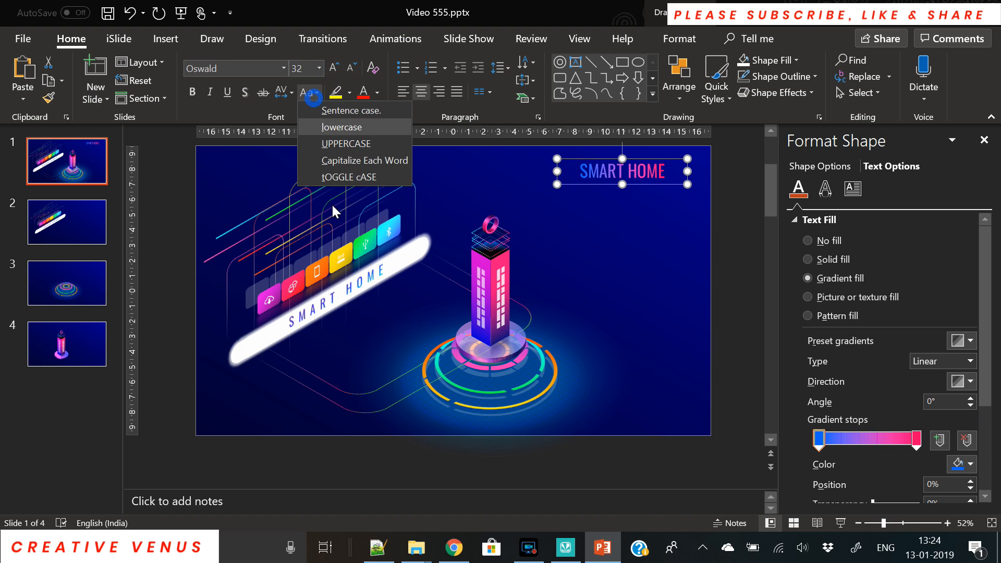
left_click(350, 162)
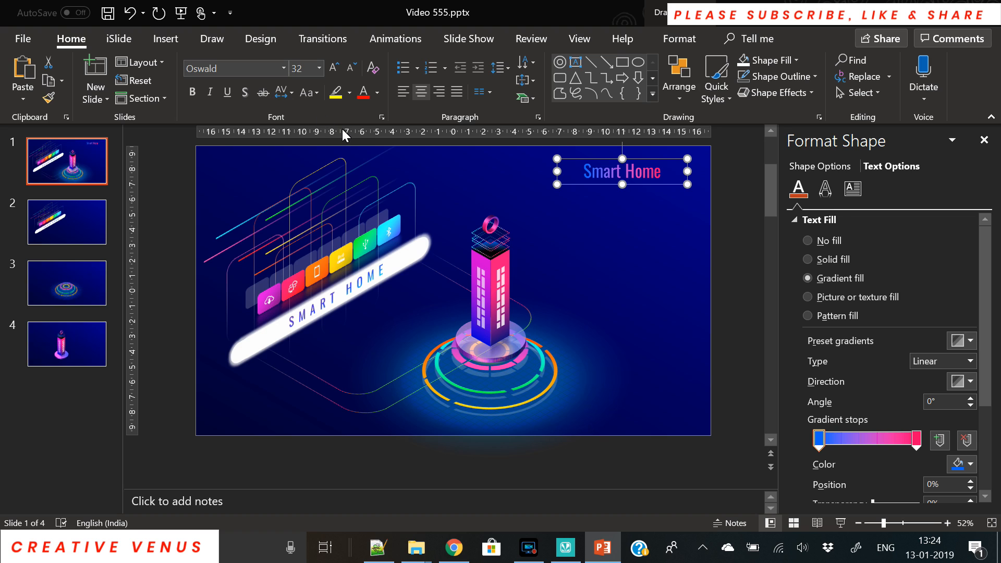
key("ctrl+z")
Expand the character spacing by 12 and widen the box so SMART HOME fits one line.
left_click(284, 94)
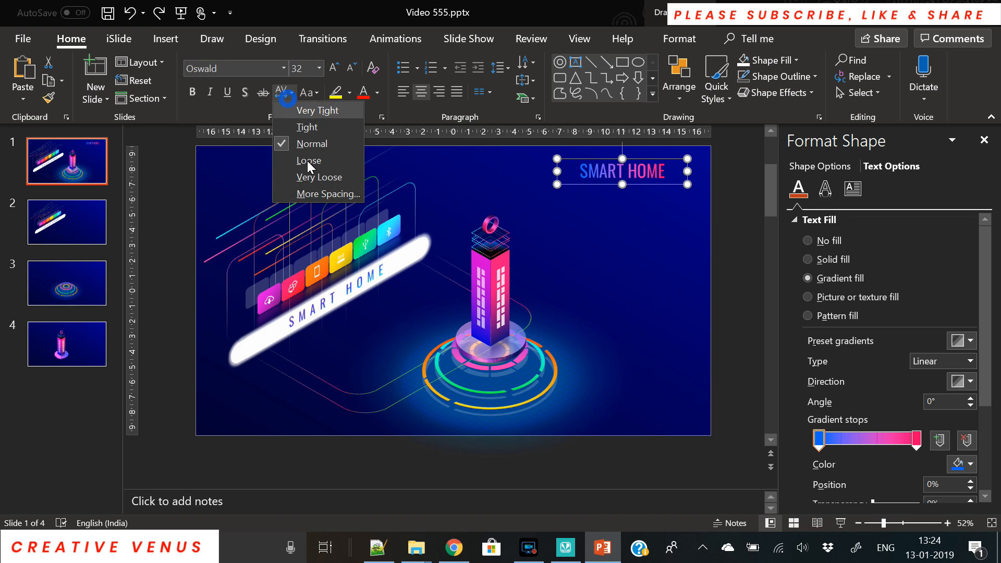
left_click(322, 194)
left_click(475, 194)
type("12")
key("Return")
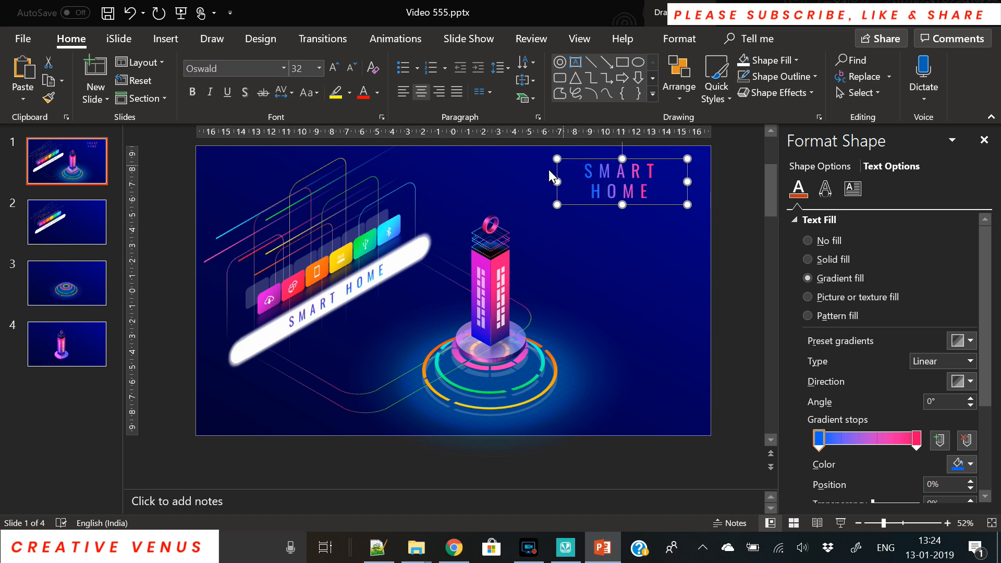
left_click_drag(558, 180, 501, 178)
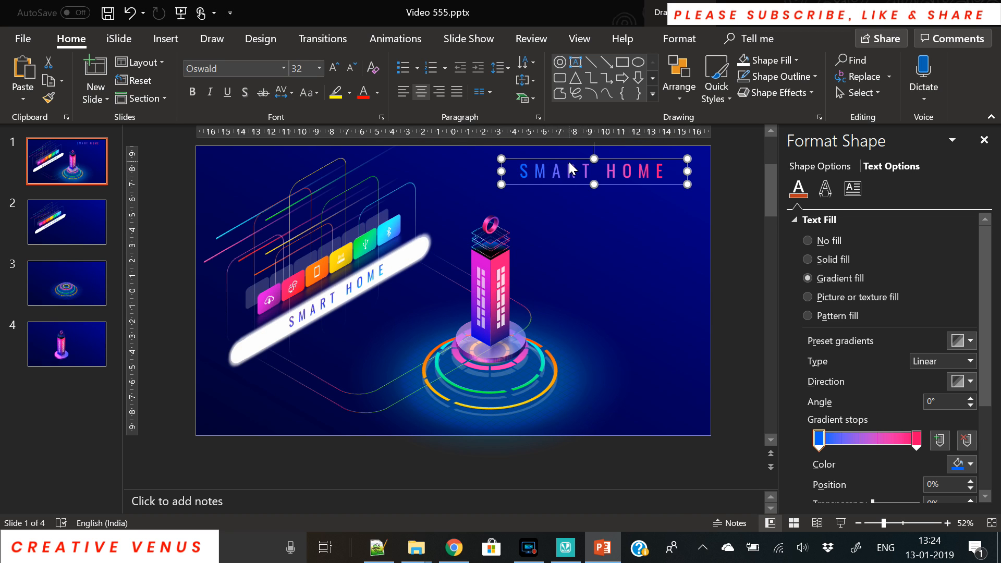
Set the title to 36 pt Oswald Light.
left_click(333, 69)
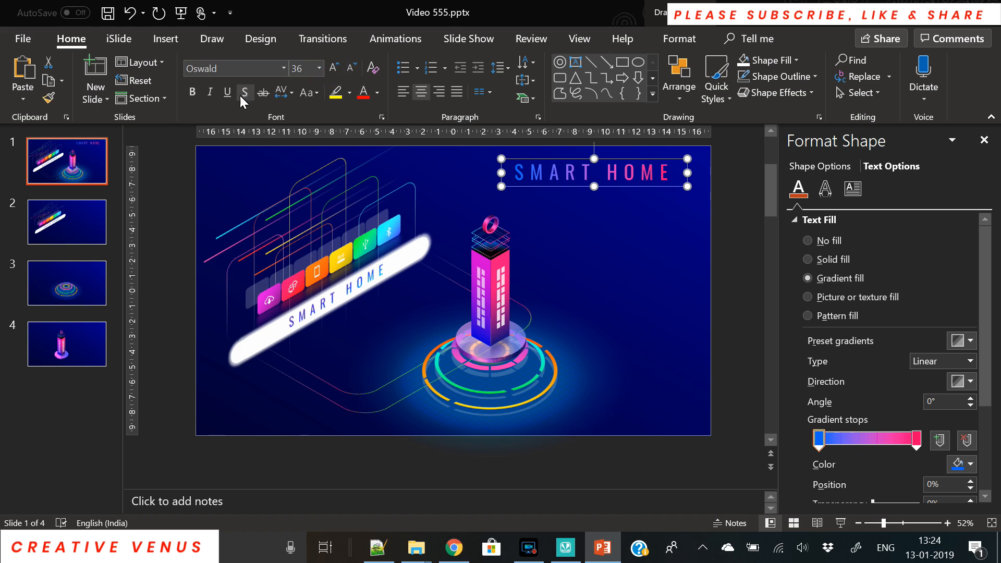
left_click(232, 68)
left_click(232, 69)
type("Light")
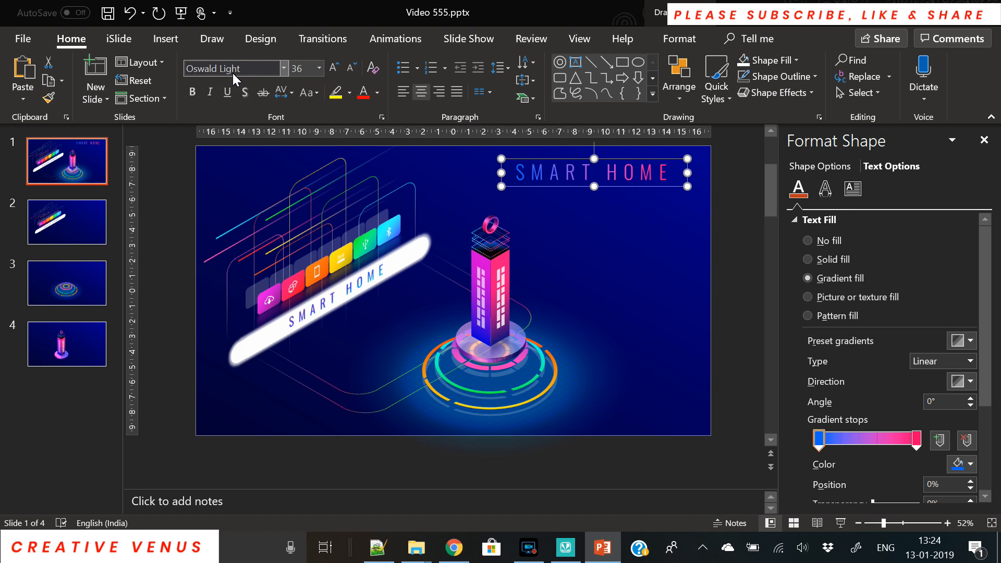
key("Return")
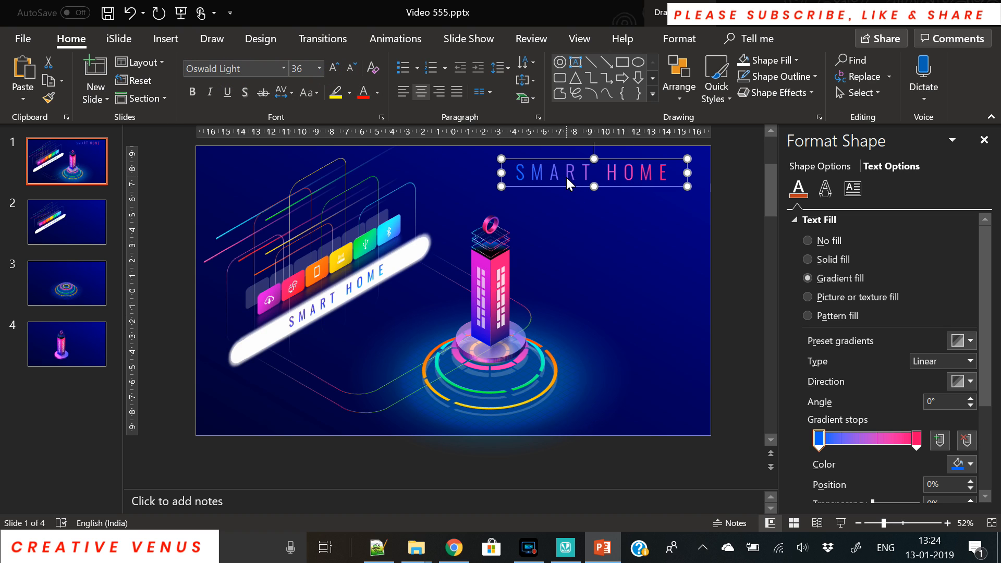
Tilt the title with an isometric 3-D rotation preset and move it to the mid-right.
left_click(678, 40)
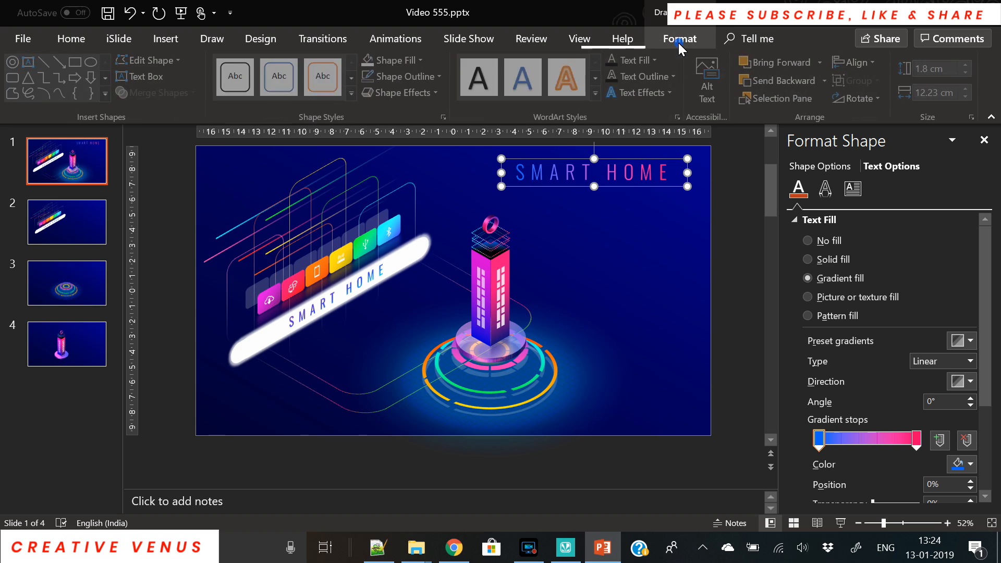
left_click(825, 189)
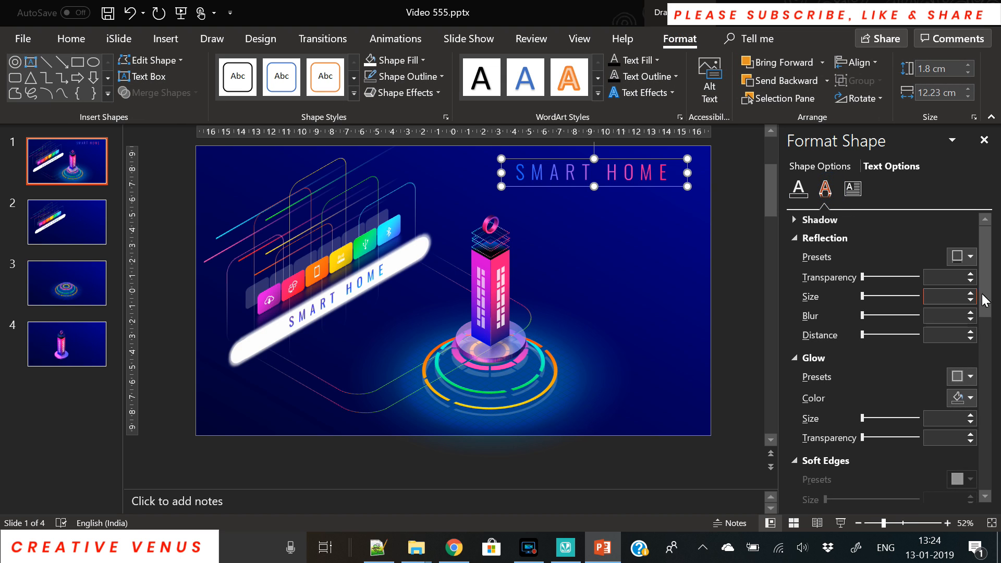
scroll(968, 333, "down", 10)
left_click(970, 337)
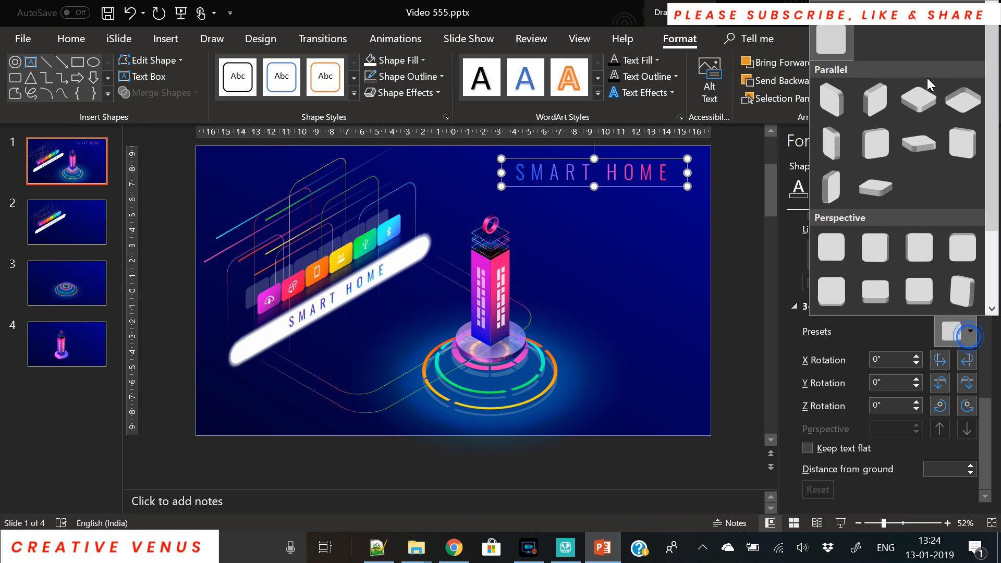
left_click(919, 99)
mouse_move(646, 250)
left_mouse_down()
mouse_move(650, 279)
mouse_move(639, 282)
mouse_move(631, 263)
left_mouse_up()
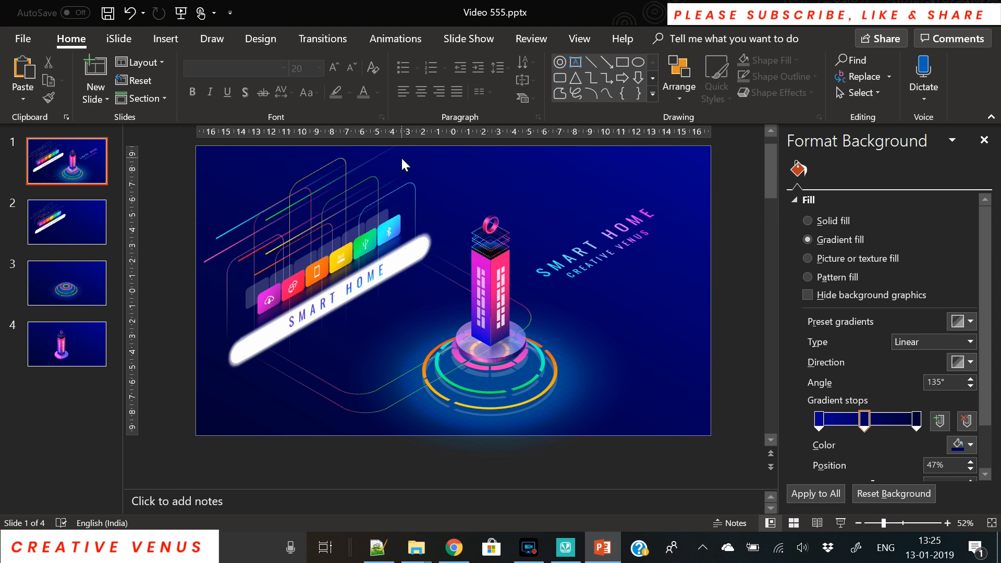
left_click(168, 38)
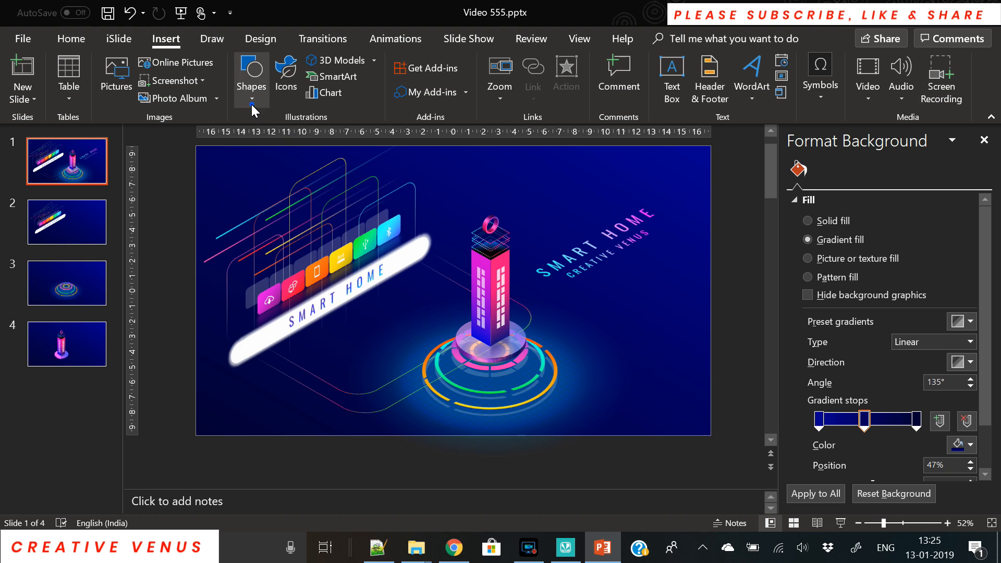
Draw a large rounded rectangle across the slide and make its corners more rounded.
left_click(251, 102)
left_click(337, 135)
left_click_drag(257, 181, 733, 464)
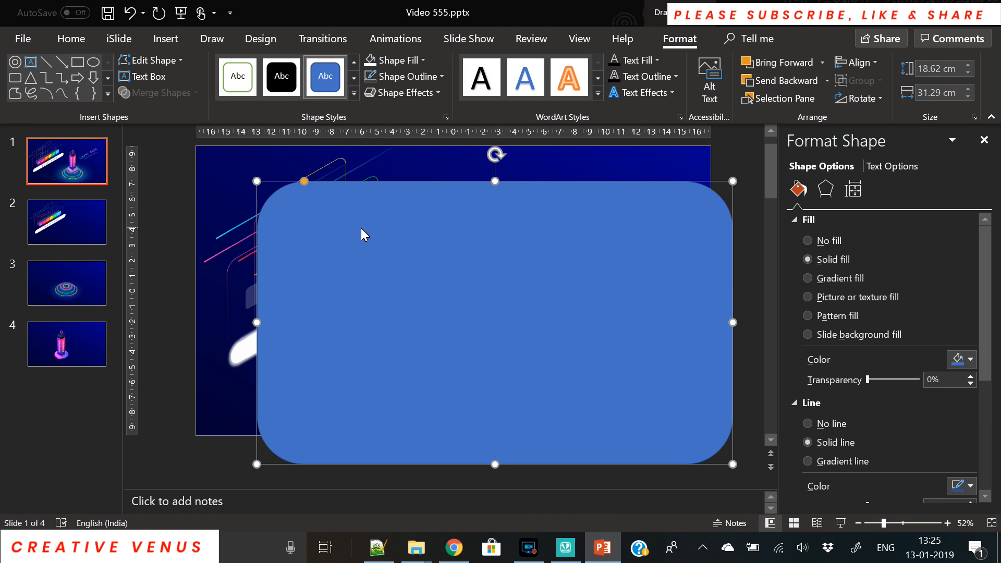
left_click_drag(302, 182, 325, 181)
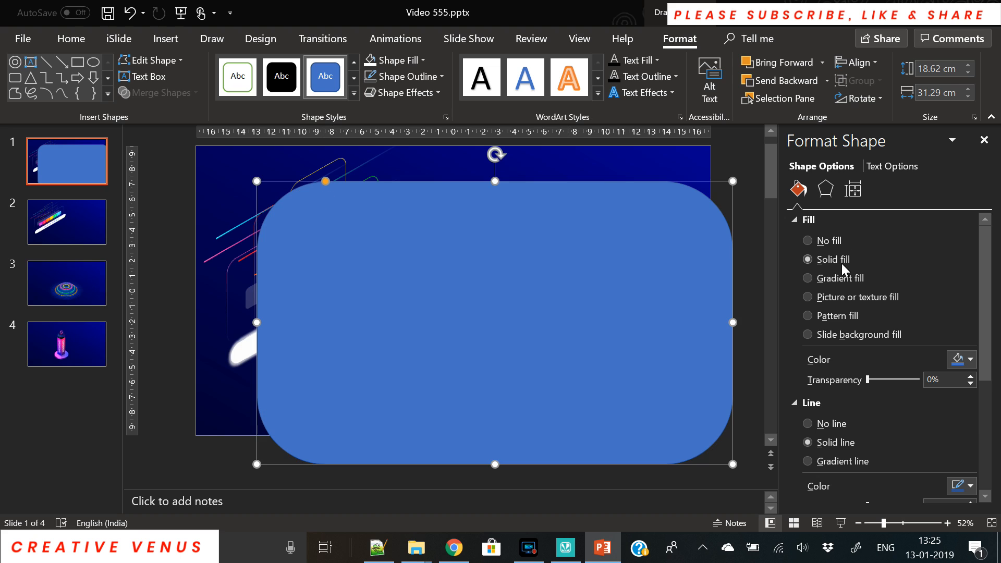
Tilt the rectangle into an isometric platform with a 3-D Rotation preset.
left_click(825, 188)
scroll(985, 291, "down", 10)
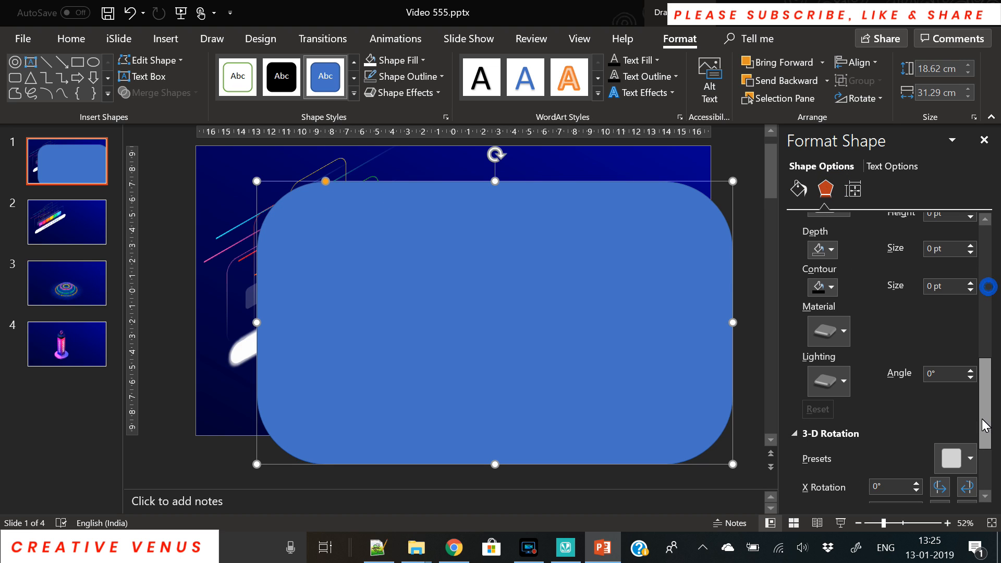
left_click(958, 458)
left_click(924, 177)
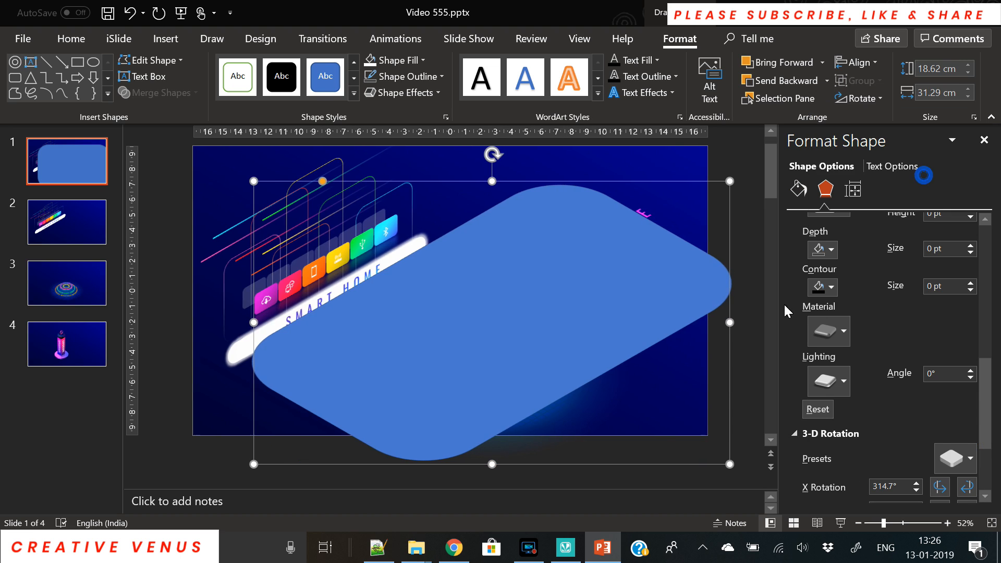
Enlarge the platform and shift it left so it covers the slide.
left_click(858, 523)
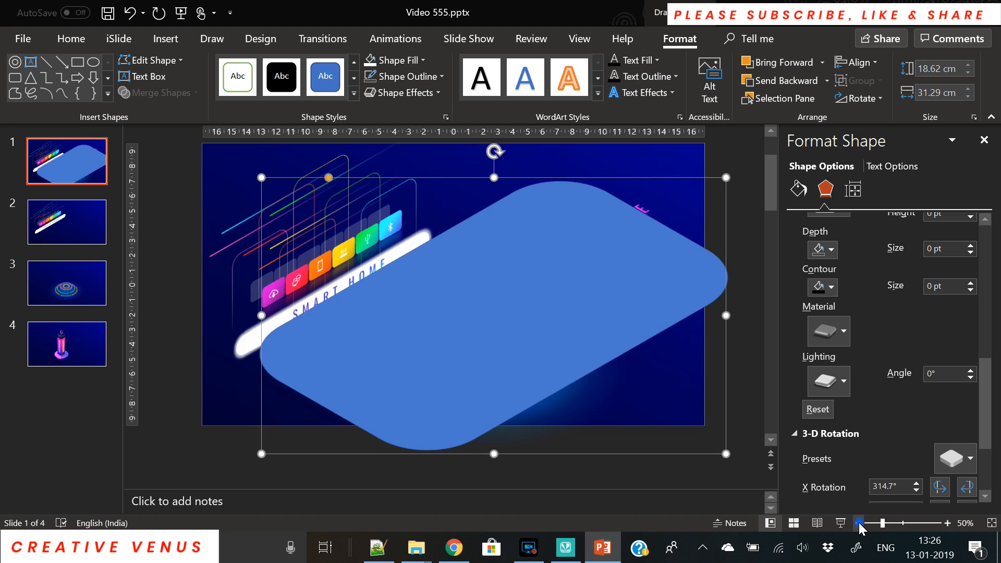
left_click(859, 523)
left_click(858, 523)
left_click(858, 523)
left_click_drag(558, 381, 616, 420)
left_click_drag(527, 370, 496, 359)
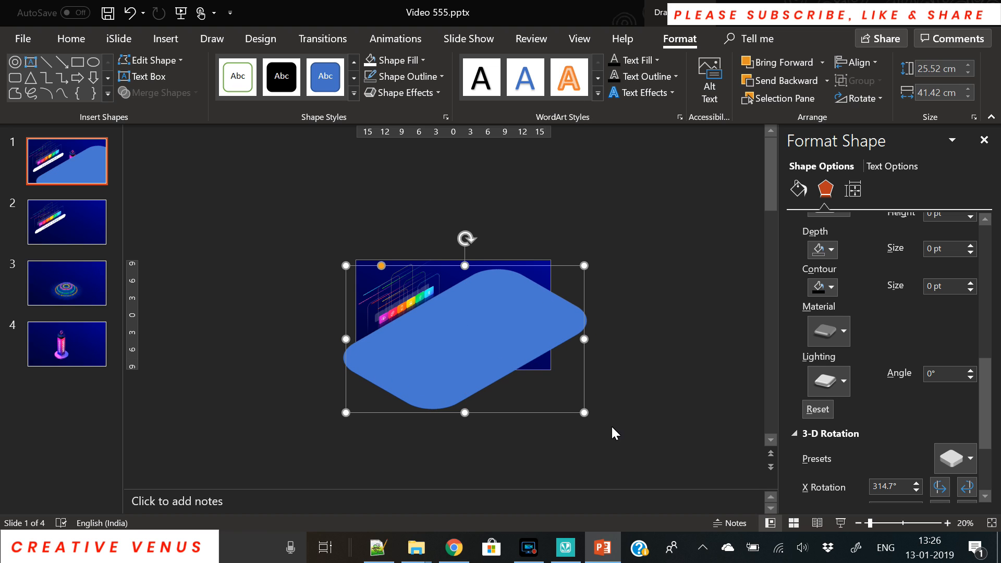
left_click_drag(584, 415, 617, 447)
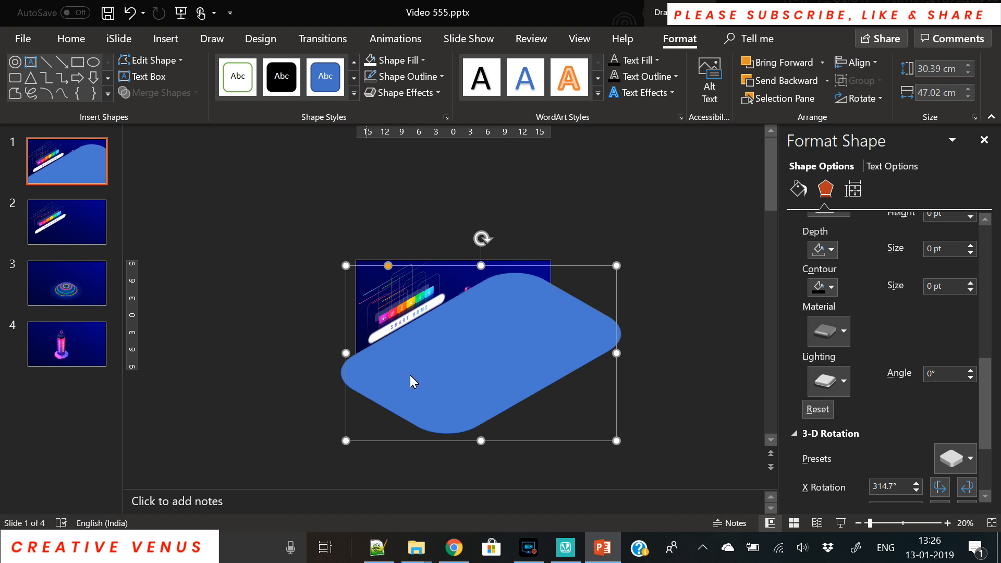
Remove the platform's outline by setting it to No line.
left_click(798, 189)
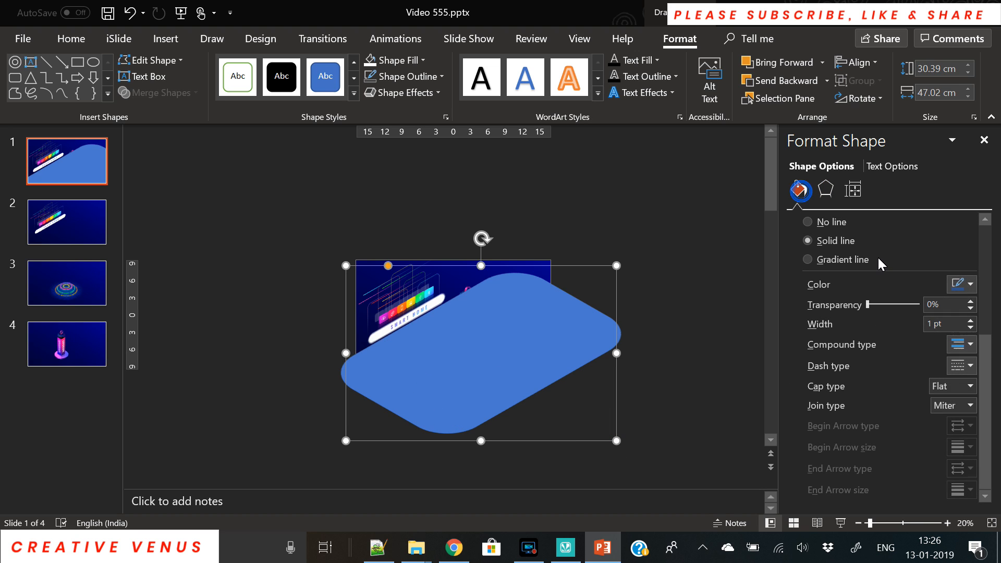
left_click(969, 284)
left_click(970, 285)
left_click(839, 225)
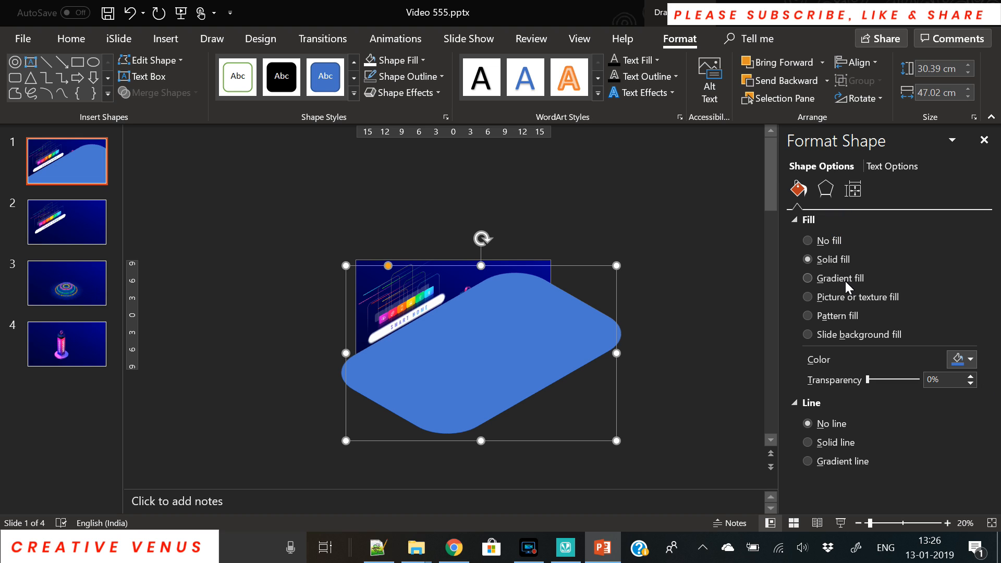
Fill the platform dark navy at 21% transparency and send it behind the artwork.
left_click(969, 358)
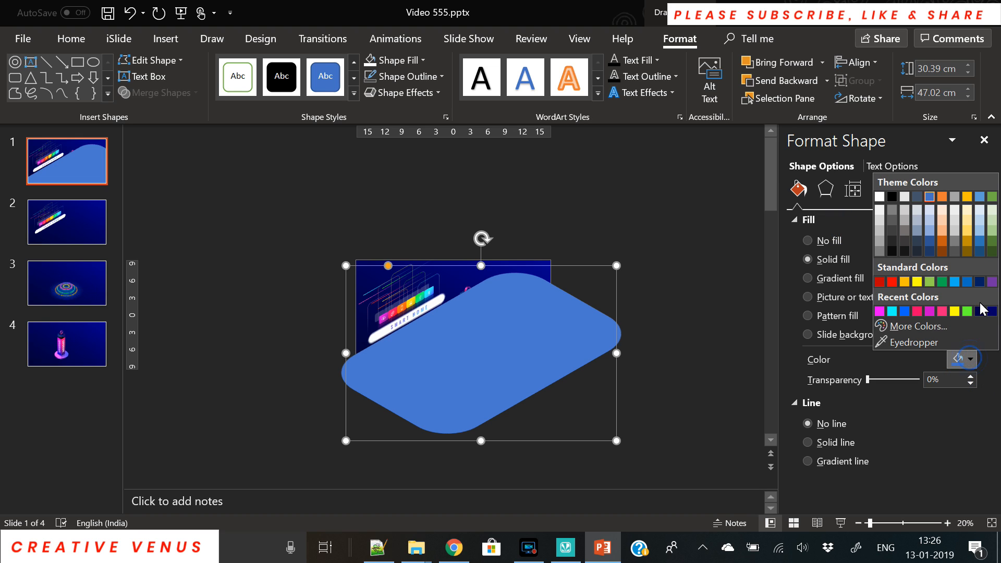
left_click(980, 311)
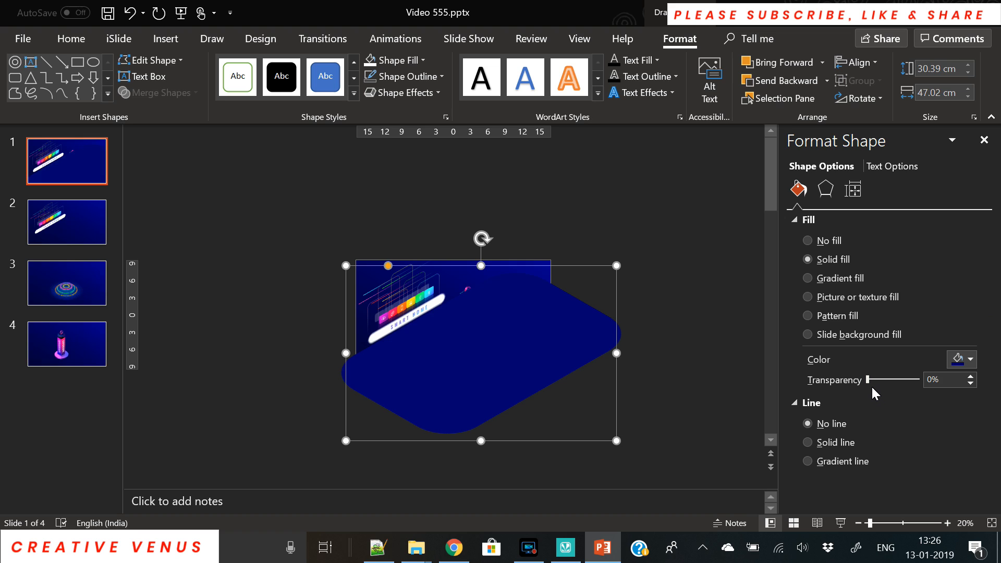
left_click_drag(868, 380, 880, 380)
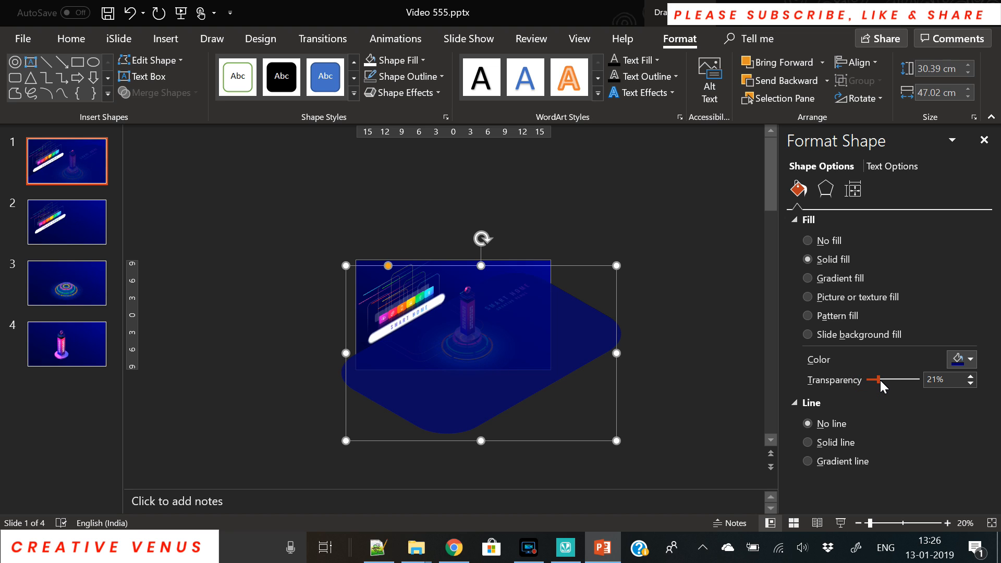
left_click(968, 354)
left_click(968, 355)
right_click(525, 350)
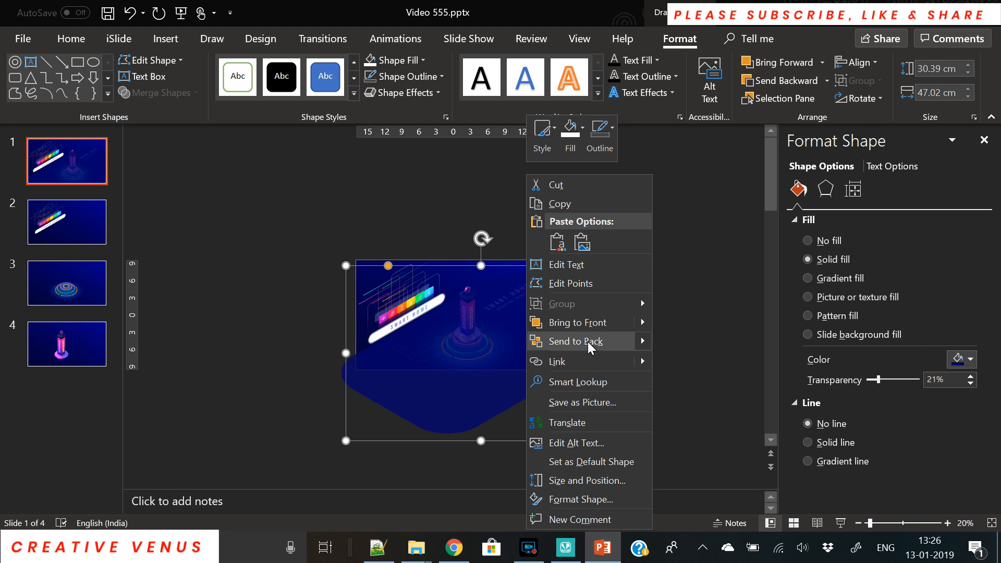
left_click(587, 339)
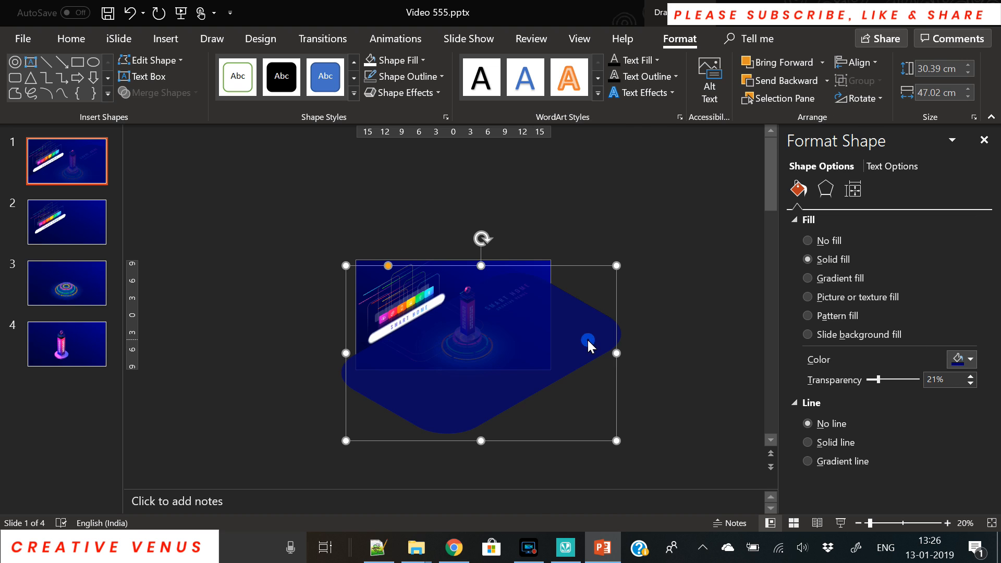
Change the platform fill to light grey at 92% transparency, then run the slide show.
left_click(968, 360)
left_click(880, 194)
left_click_drag(879, 382, 915, 380)
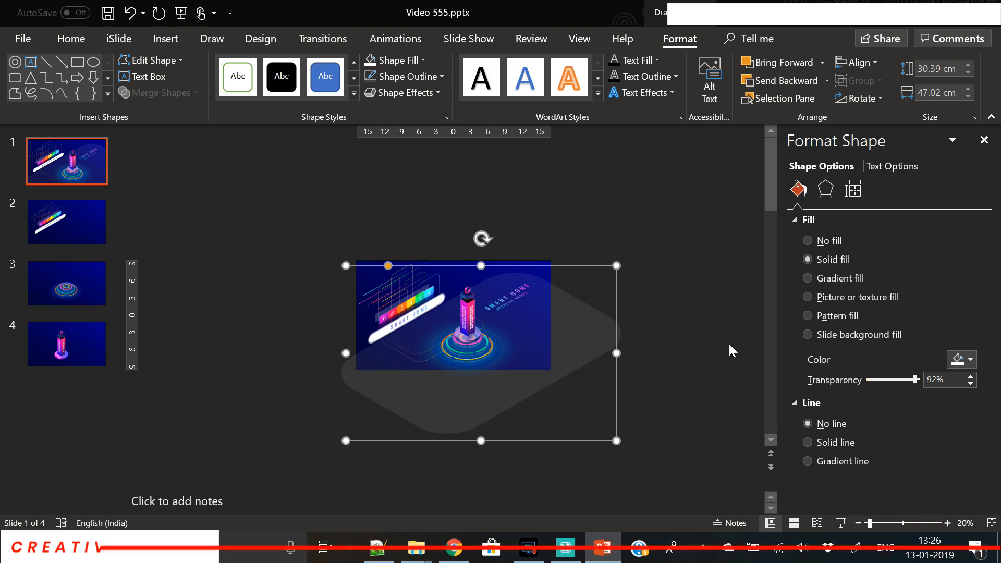
left_click(840, 523)
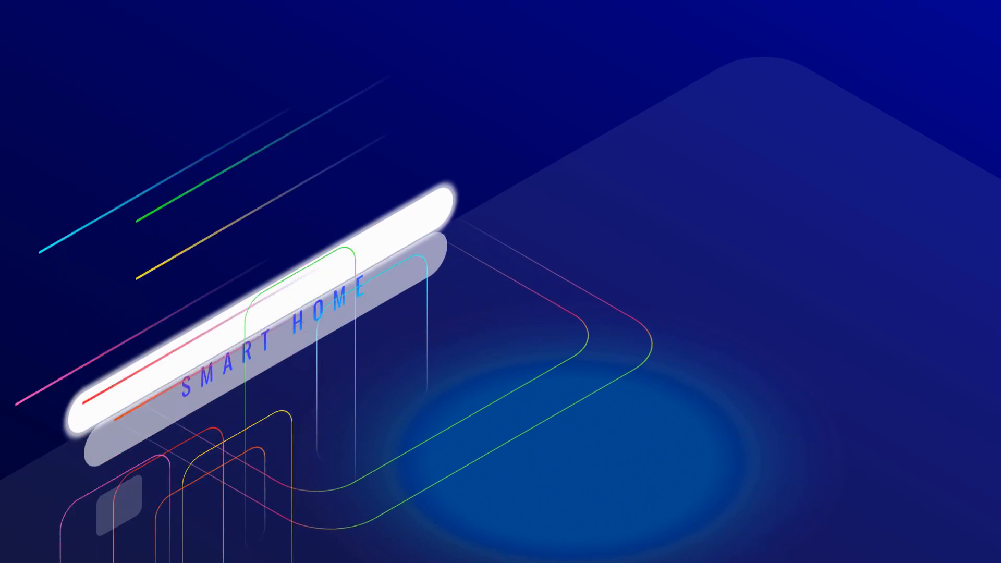